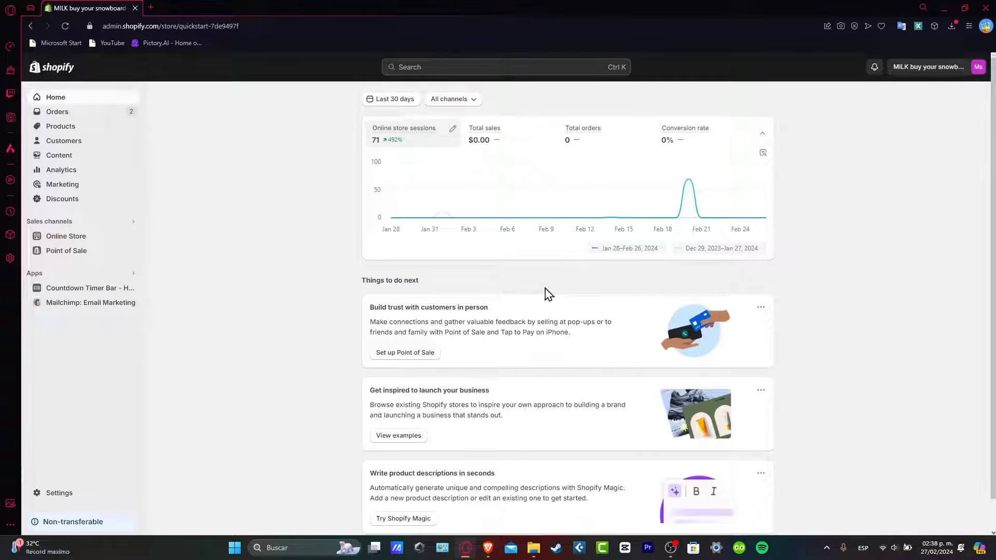
Open the storefront and view the Catalog menu's Electronics, Snowboard and Supplies categories
left_click(69, 275)
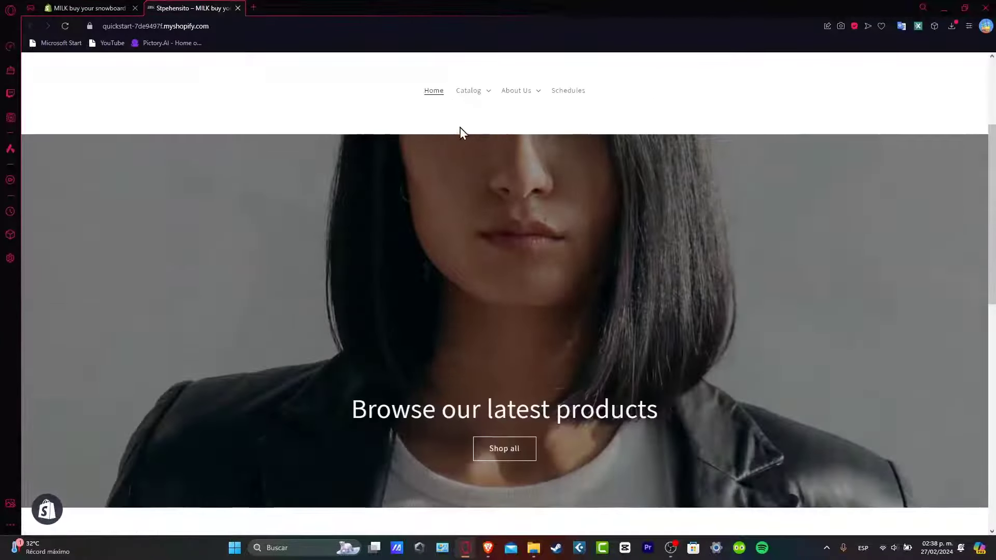
left_click(469, 91)
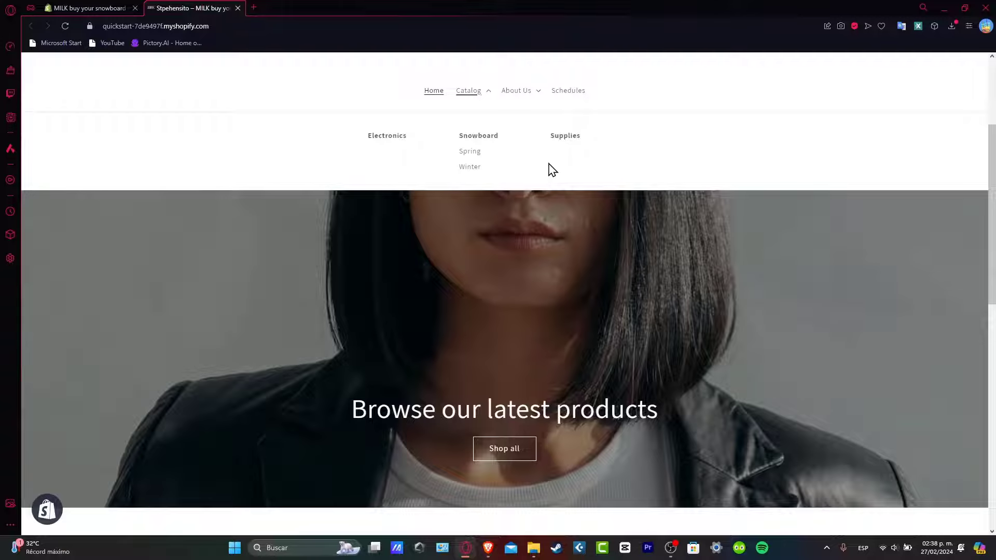
Create and save a new collection titled T-Shirts
left_click(123, 8)
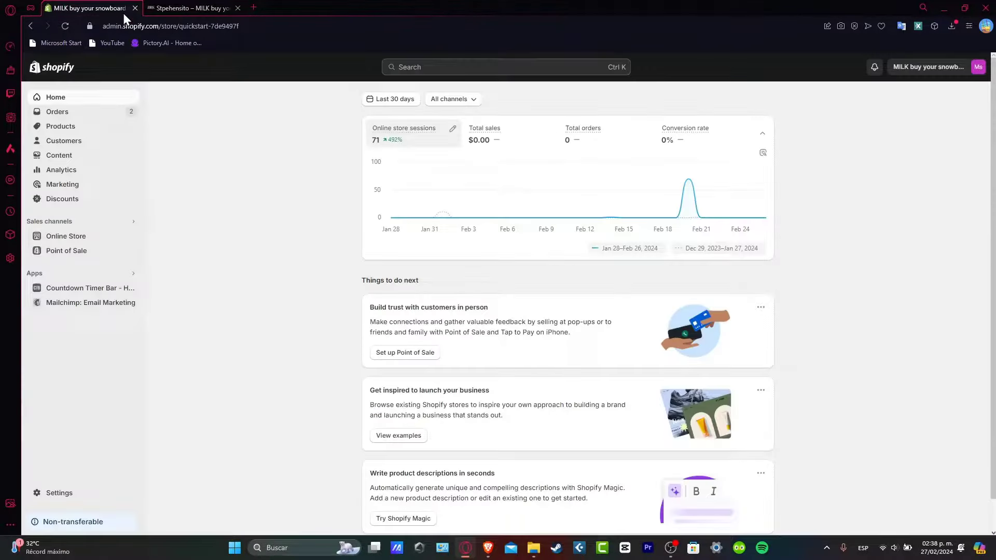
left_click(69, 127)
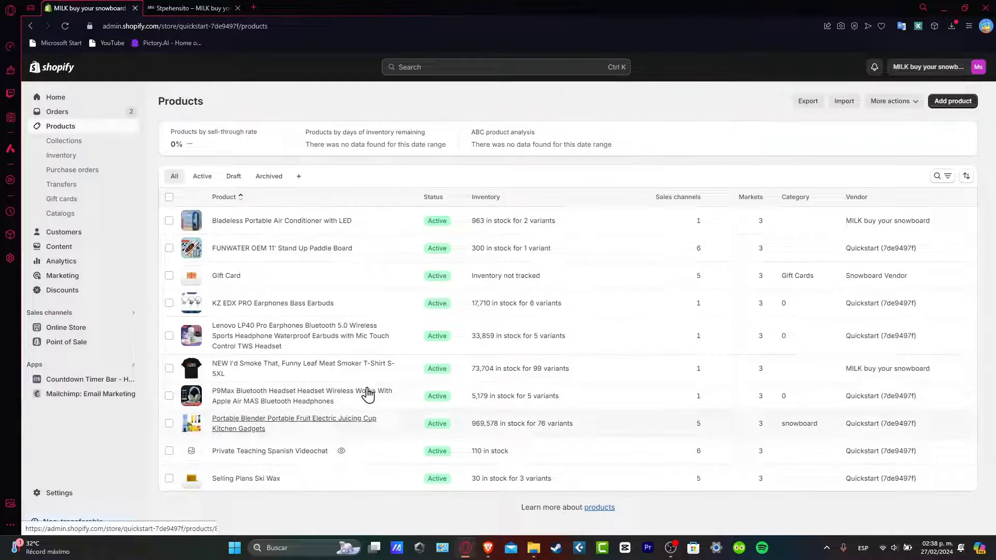
left_click(72, 145)
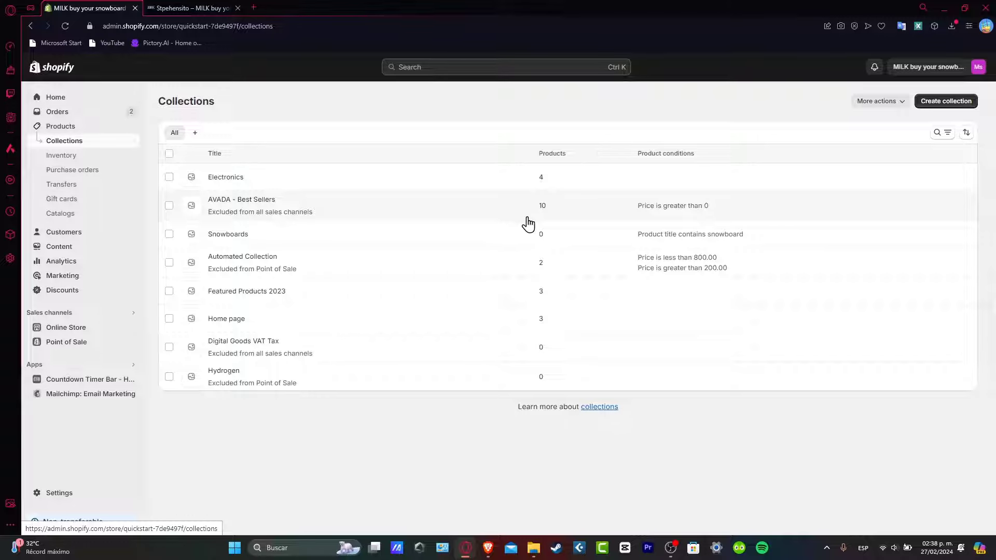
left_click(945, 103)
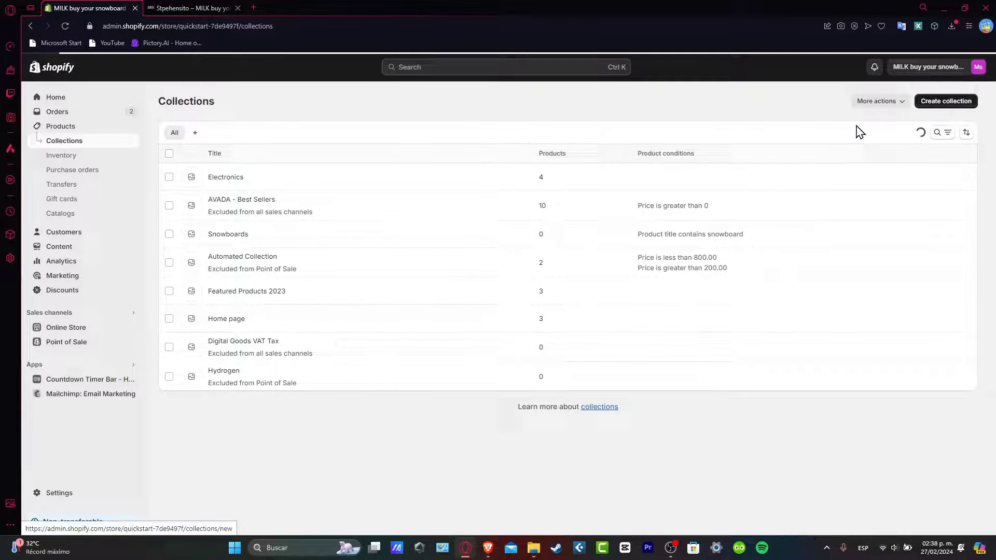
left_click(419, 151)
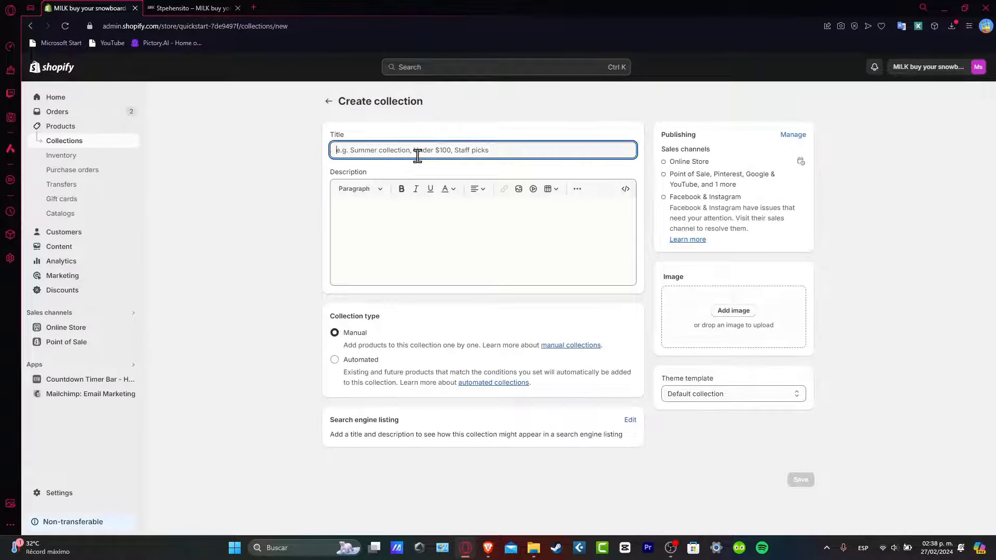
type("T-Srhirts")
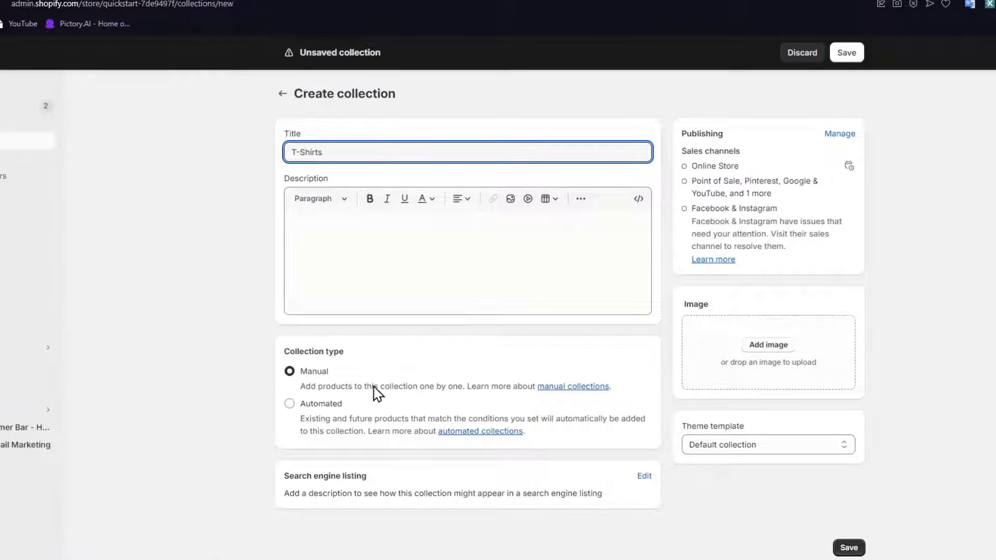
left_click(850, 55)
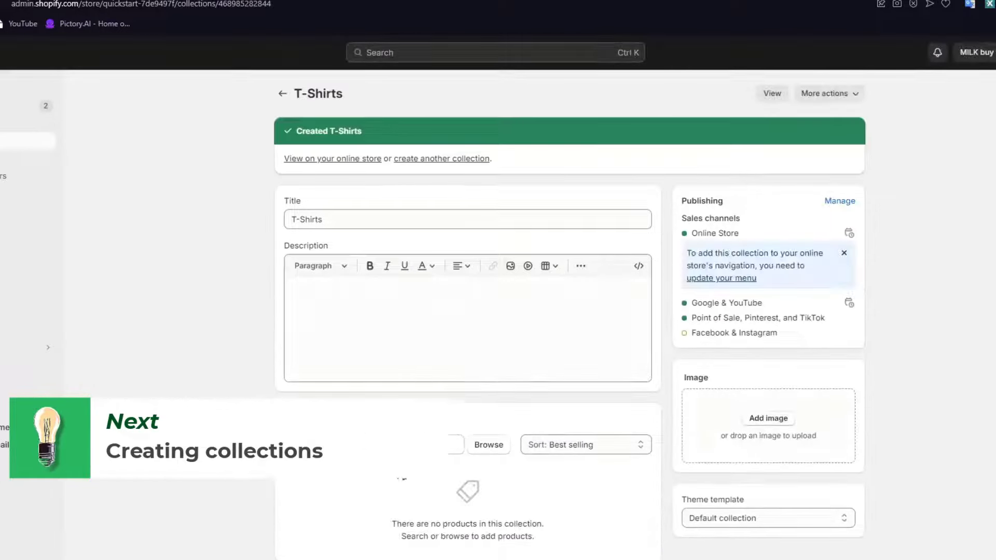
Add the smoker T-shirt product to the T-Shirts collection and return to Collections
left_click(490, 446)
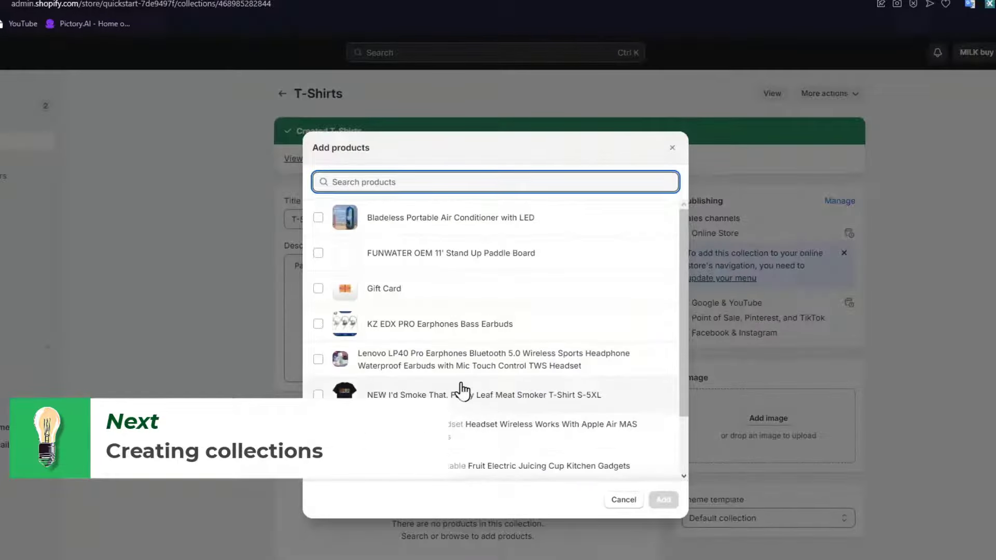
left_click(318, 394)
scroll(438, 422, "down", 3)
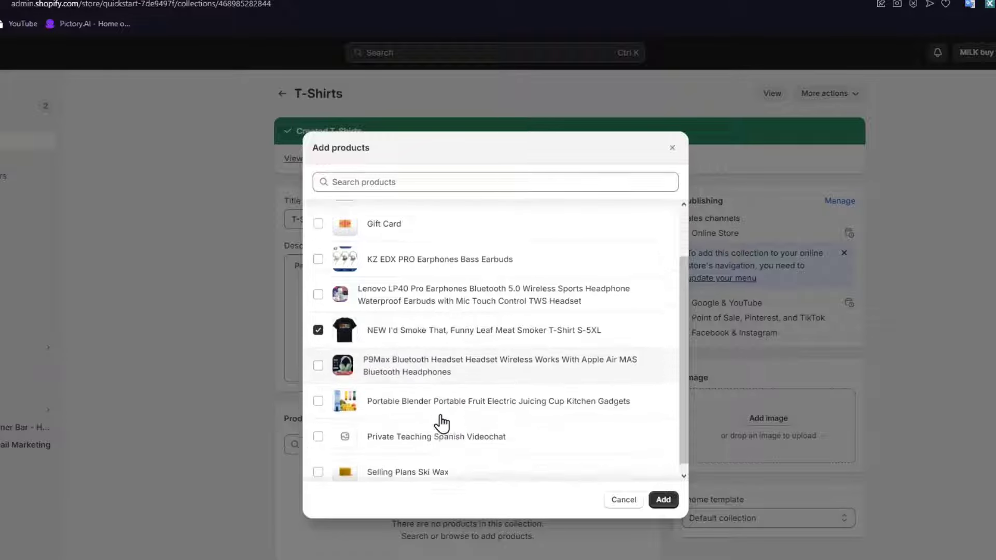
left_click(663, 501)
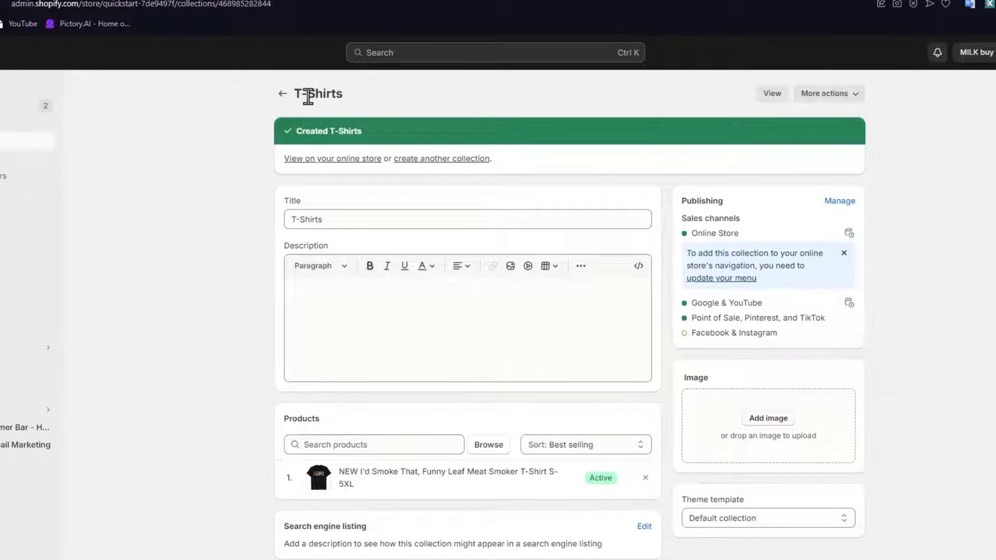
left_click(284, 96)
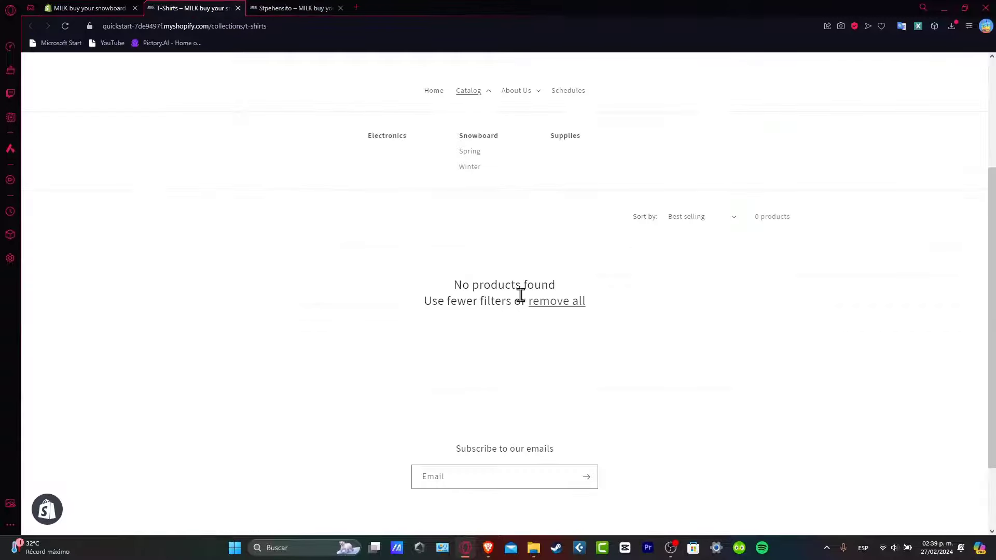
Check the empty storefront T-Shirts page, then return to the admin Collections list
scroll(539, 303, "up", 3)
left_click(120, 7)
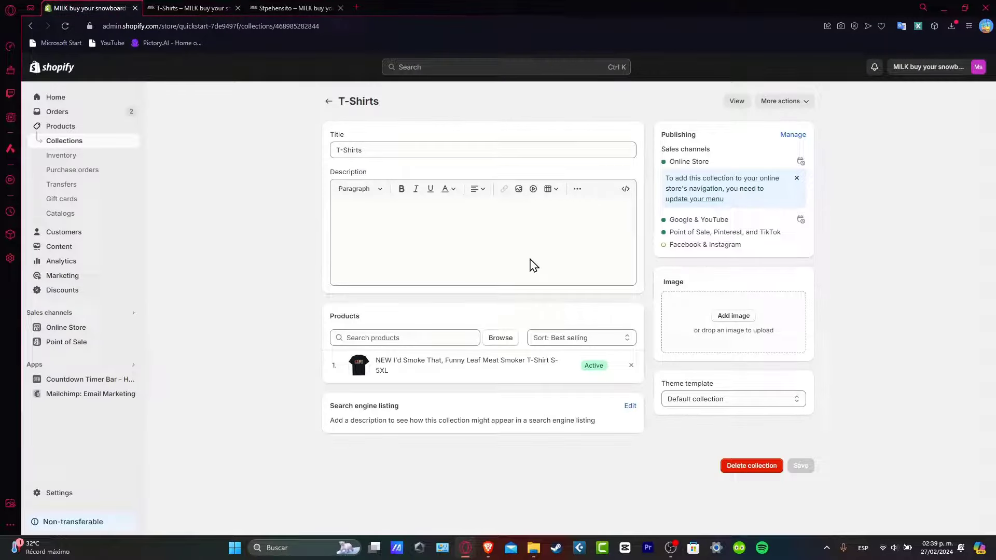
left_click(328, 101)
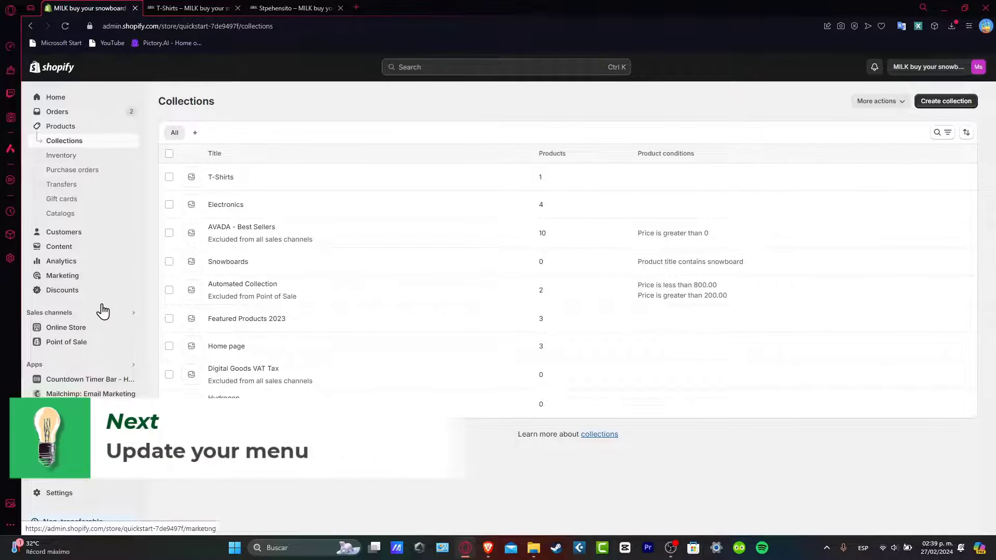
Add a 'T Shirt' item under Catalog in the Main menu, linked to the T-Shirts collection, and save
left_click(77, 329)
left_click(79, 295)
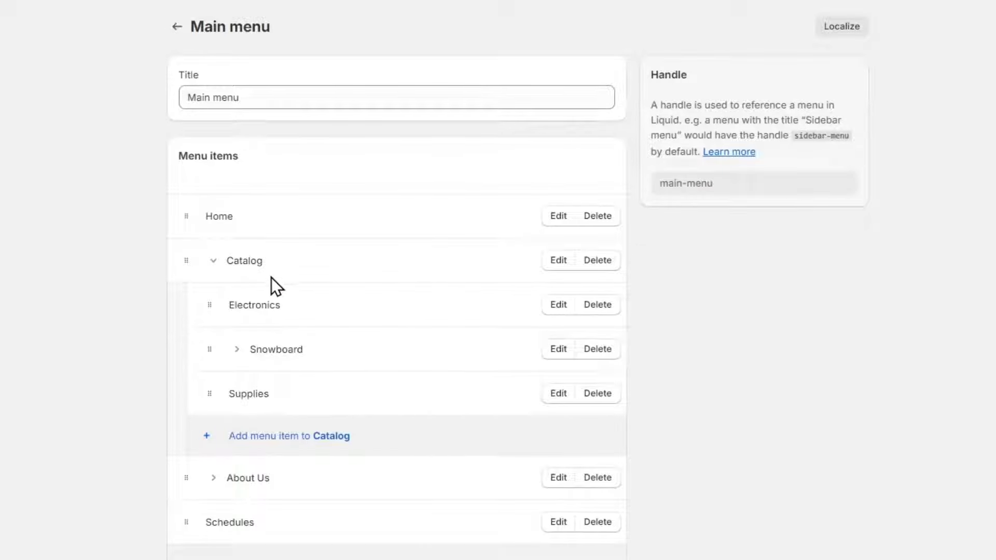
left_click(335, 452)
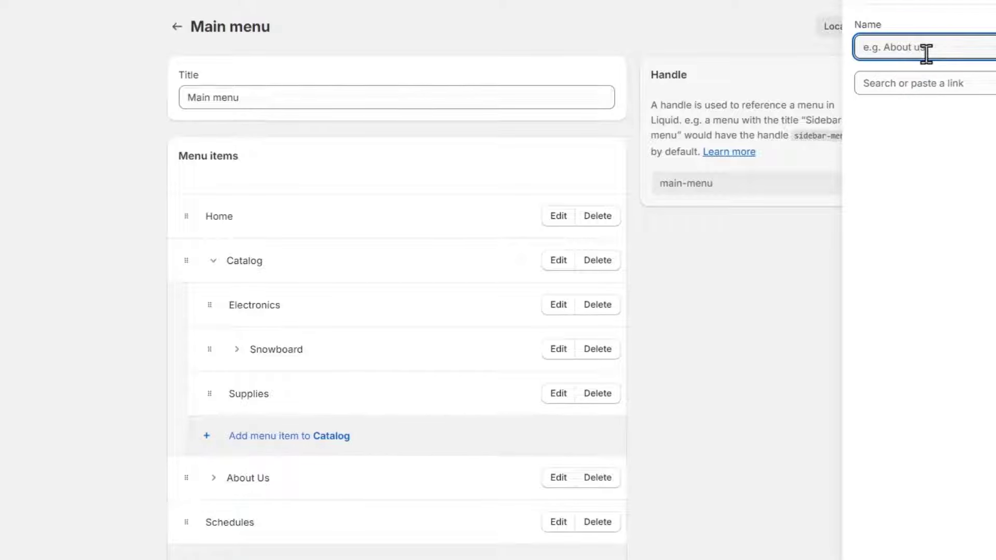
type("T sH")
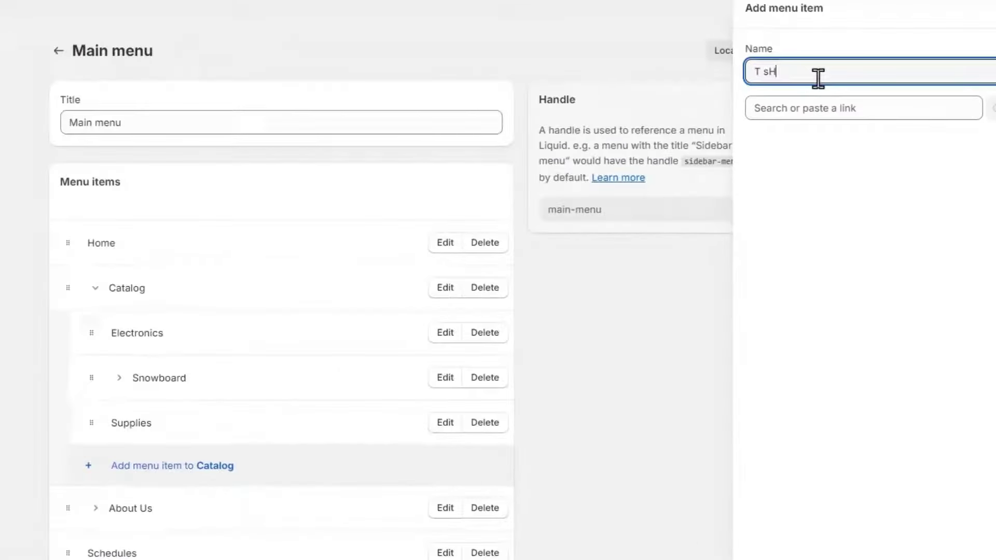
left_click(842, 104)
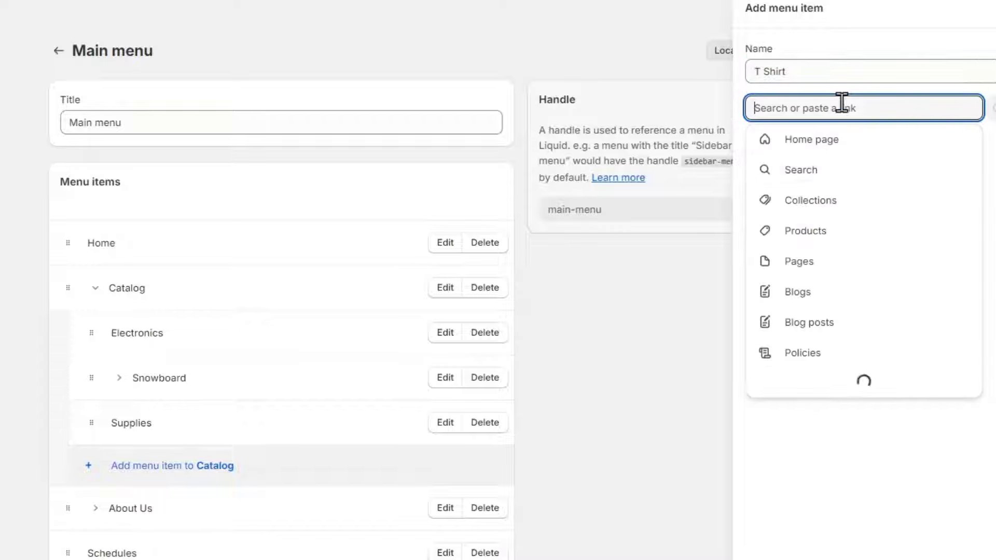
left_click(875, 200)
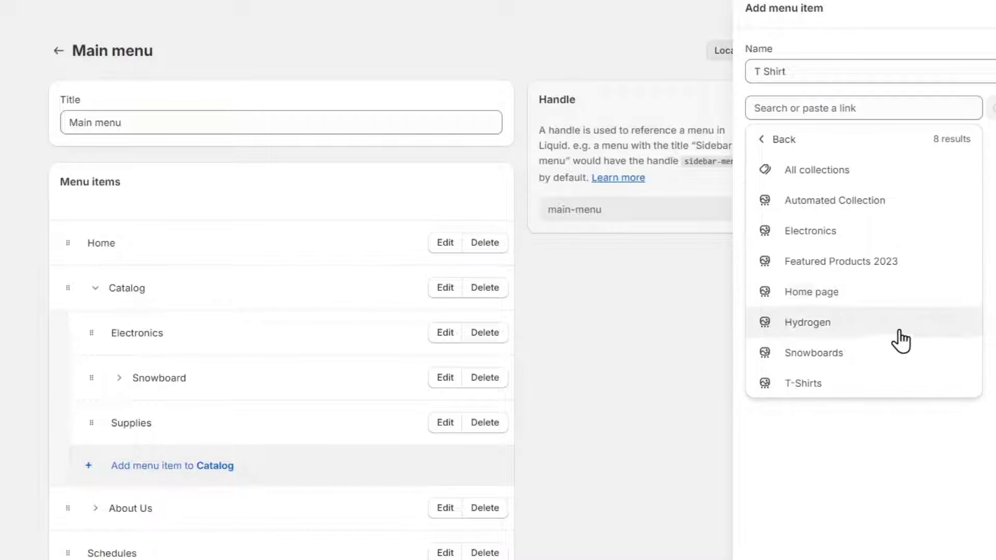
left_click(862, 384)
key("Return")
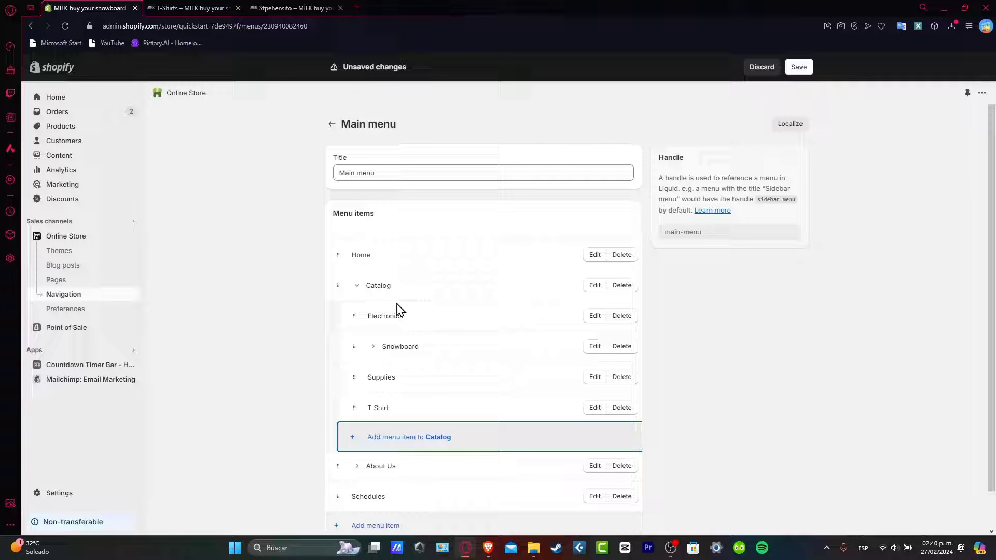
left_click(804, 64)
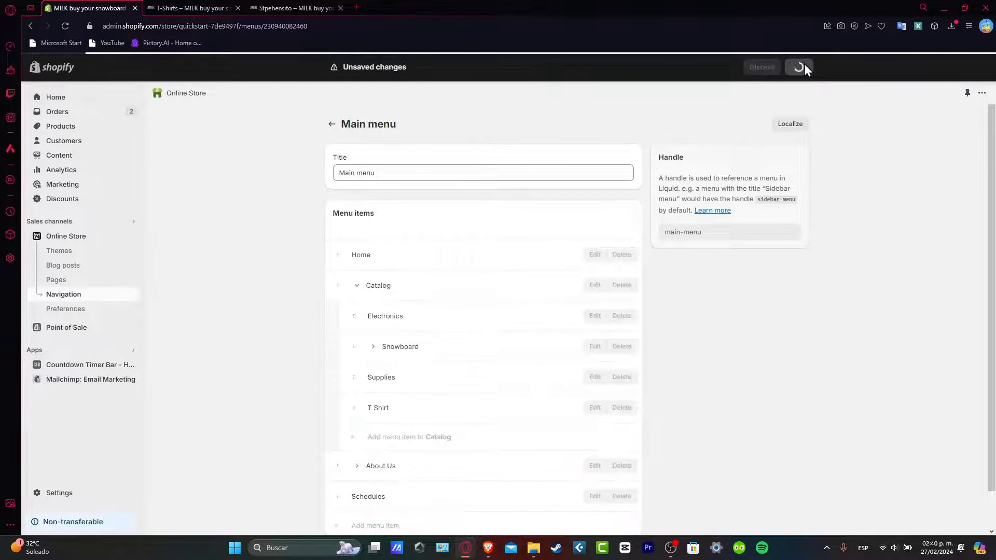
scroll(585, 281, "down", 1)
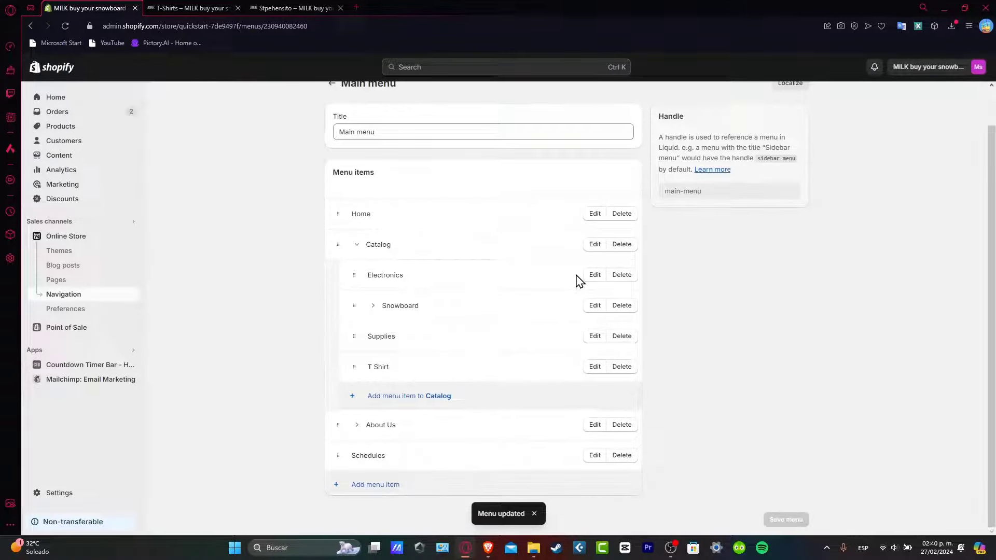
Open the Search & Discovery app and go to its Customize filters page
left_click(96, 355)
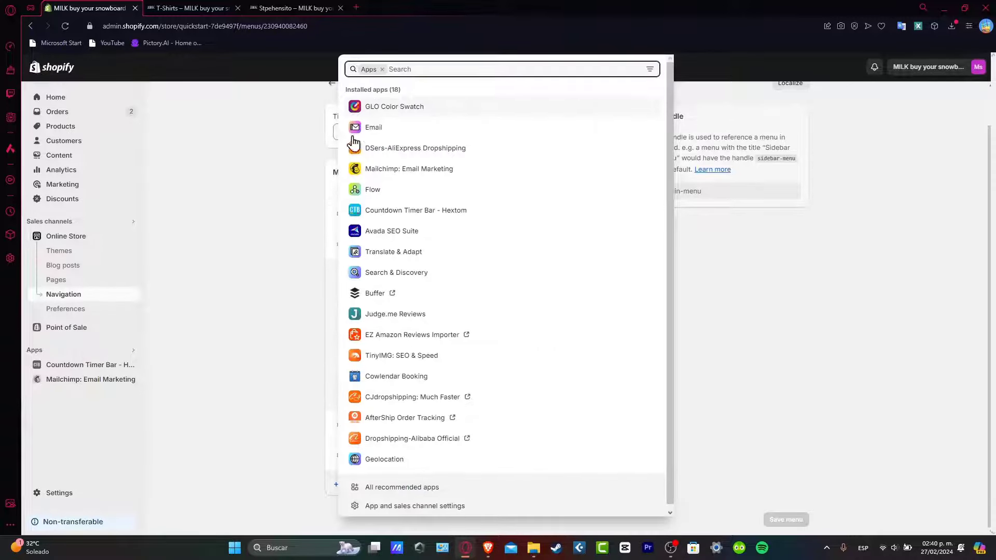
left_click(429, 272)
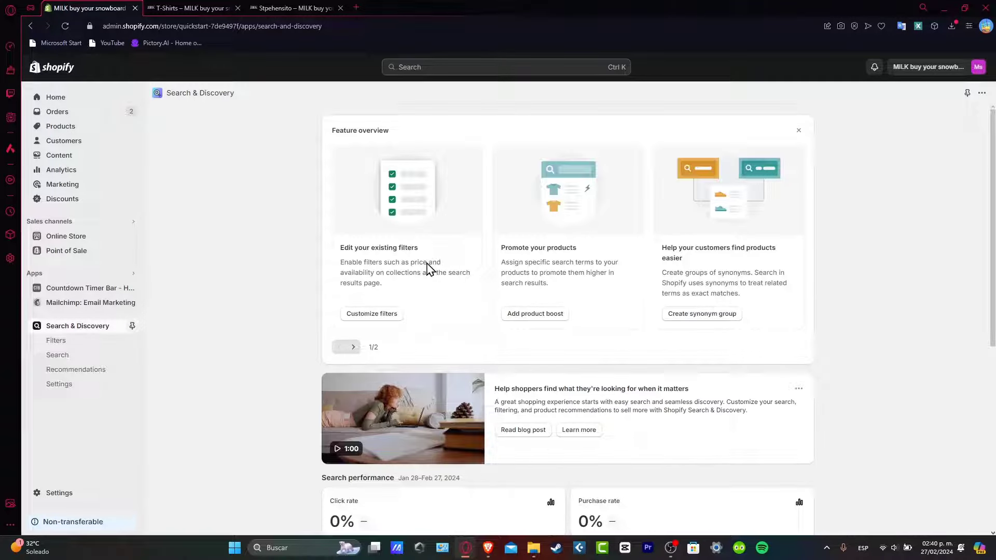
scroll(696, 329, "down", 6)
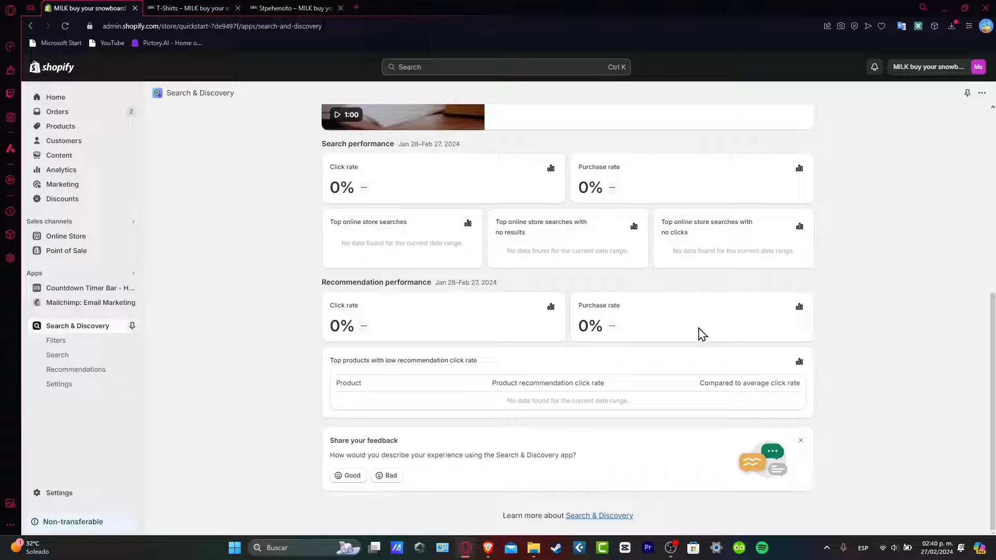
scroll(701, 334, "up", 3)
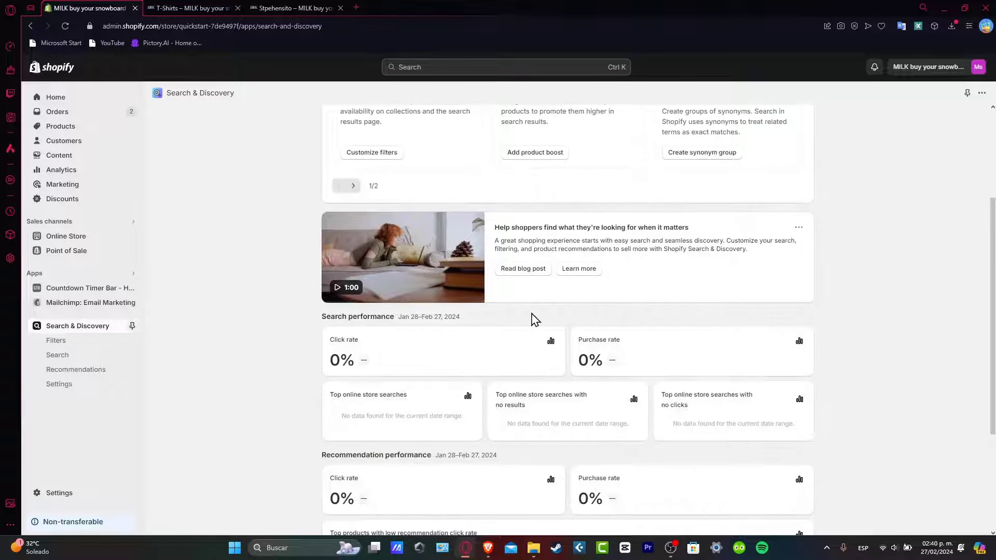
scroll(519, 319, "up", 3)
left_click(400, 317)
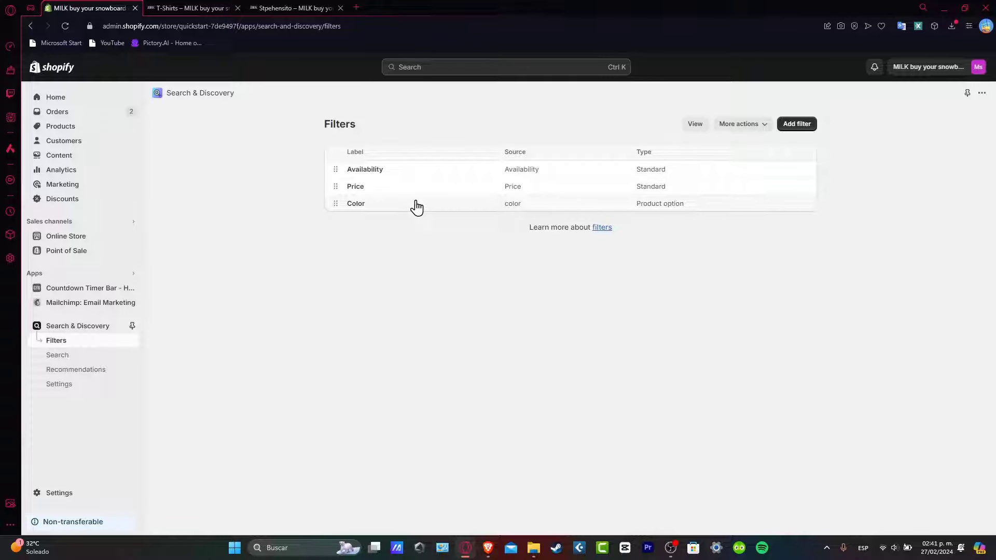
Add a new storefront filter using Product type as its source
left_click(804, 127)
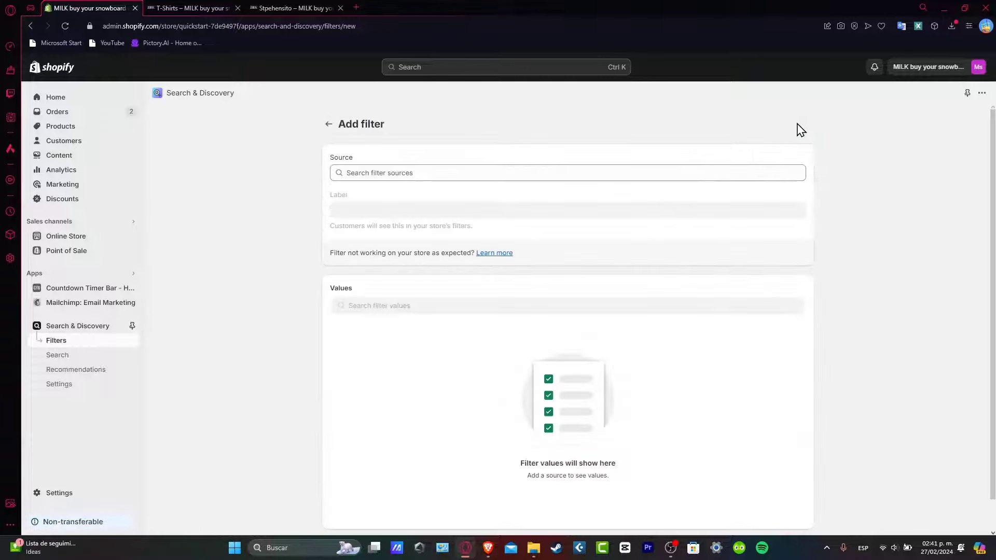
left_click(431, 172)
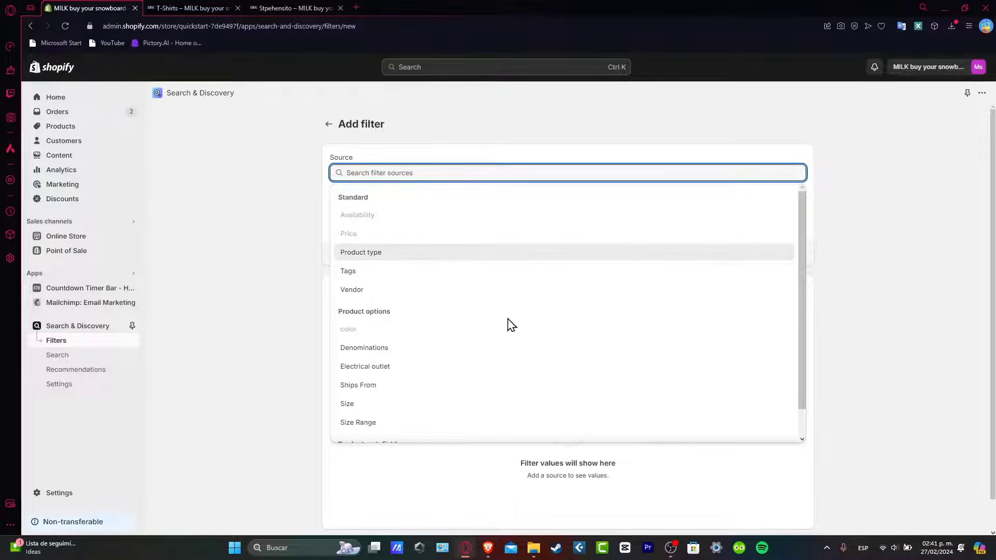
left_click(411, 255)
left_click(412, 215)
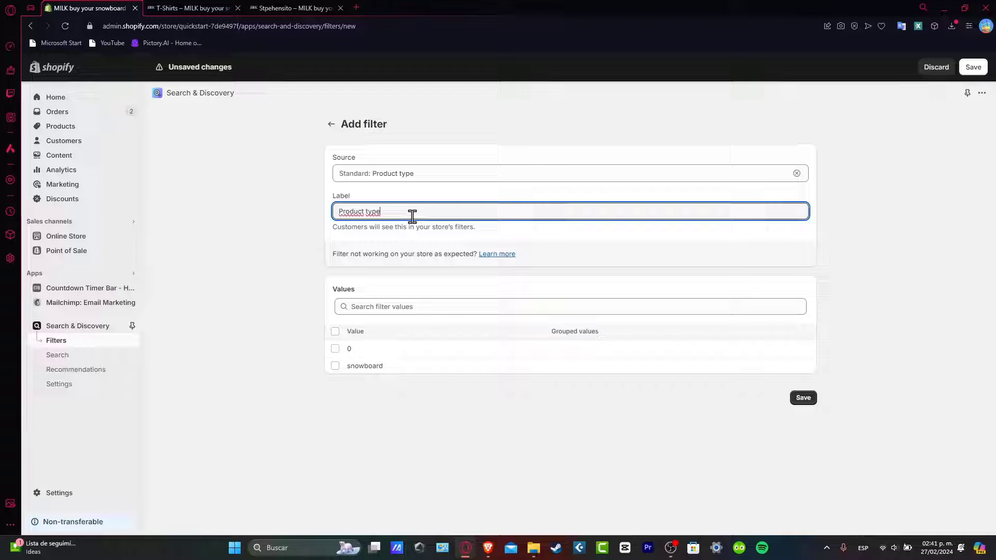
triple_click(412, 215)
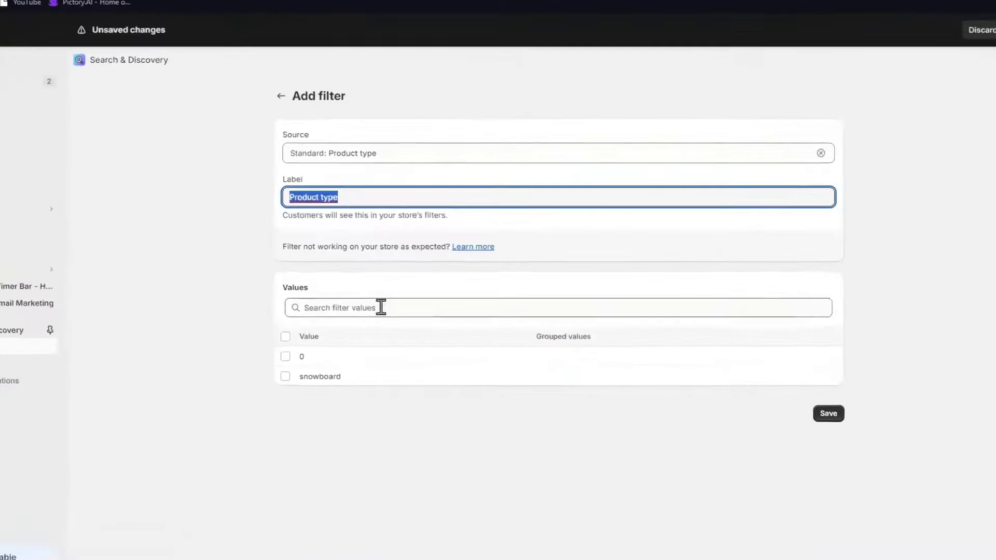
Group the filter value 0 under the name Cotton and save the filter
left_click(417, 311)
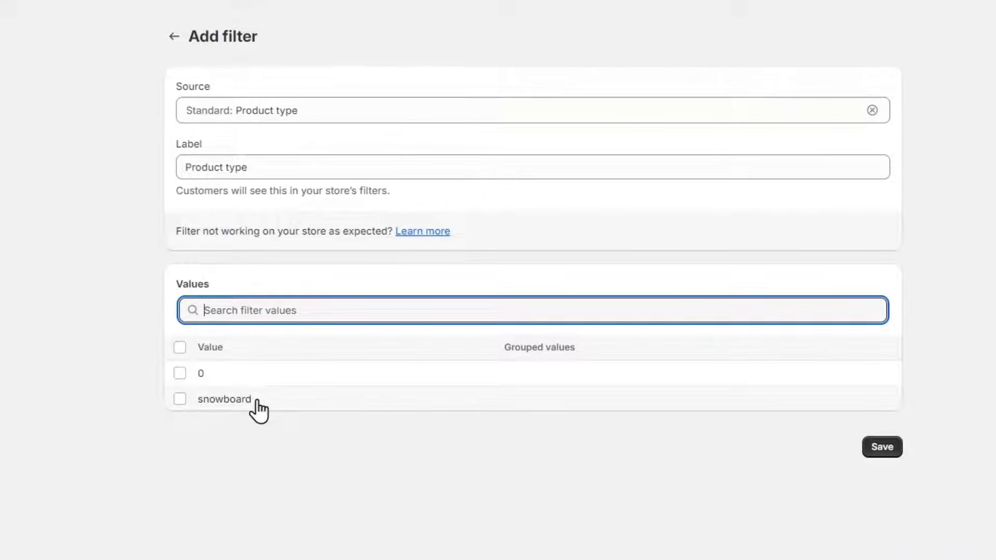
left_click(179, 374)
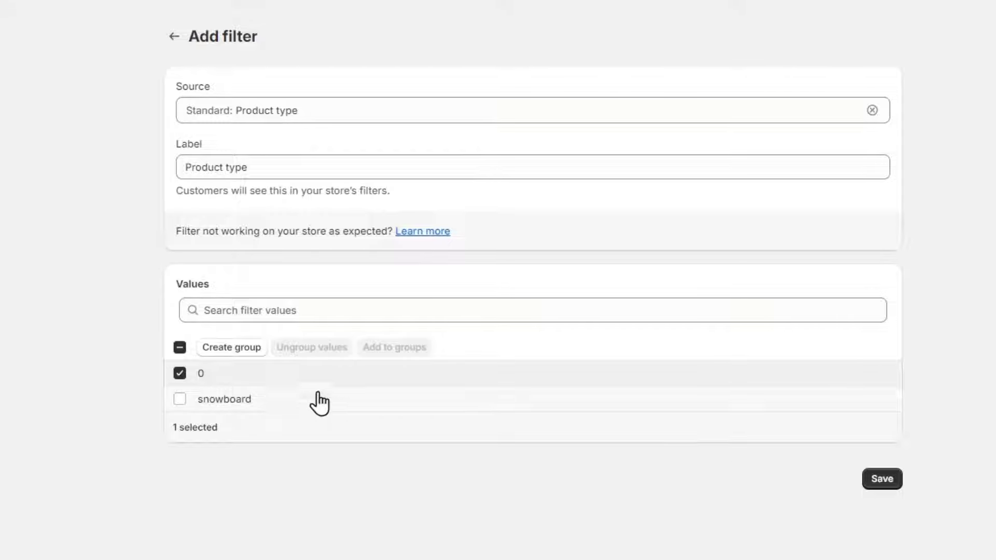
left_click(231, 347)
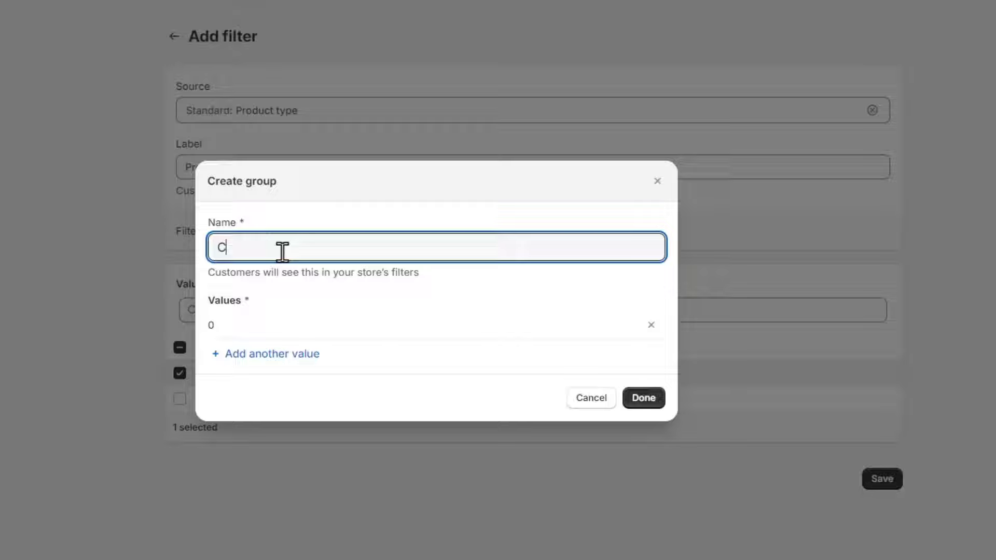
left_click(311, 353)
left_click(640, 406)
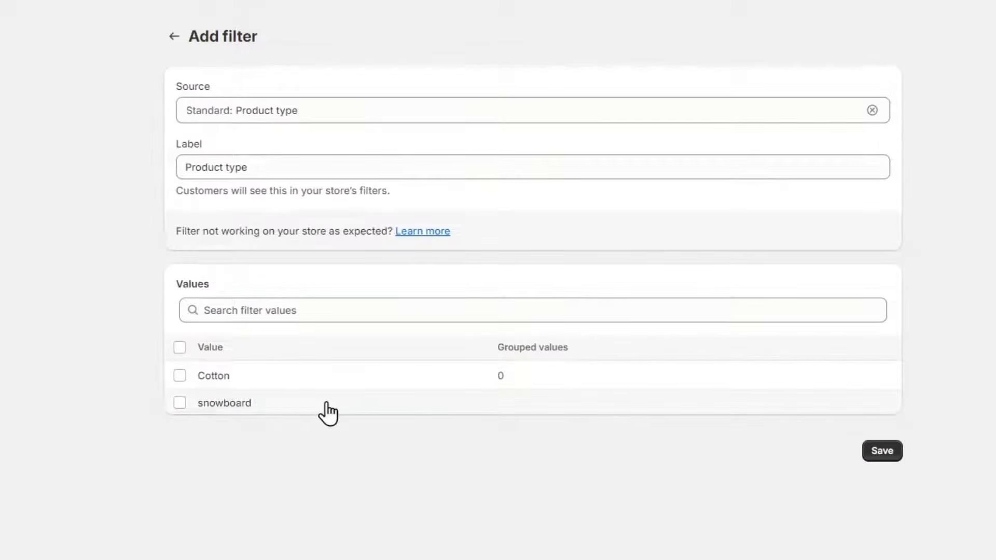
left_click(182, 376)
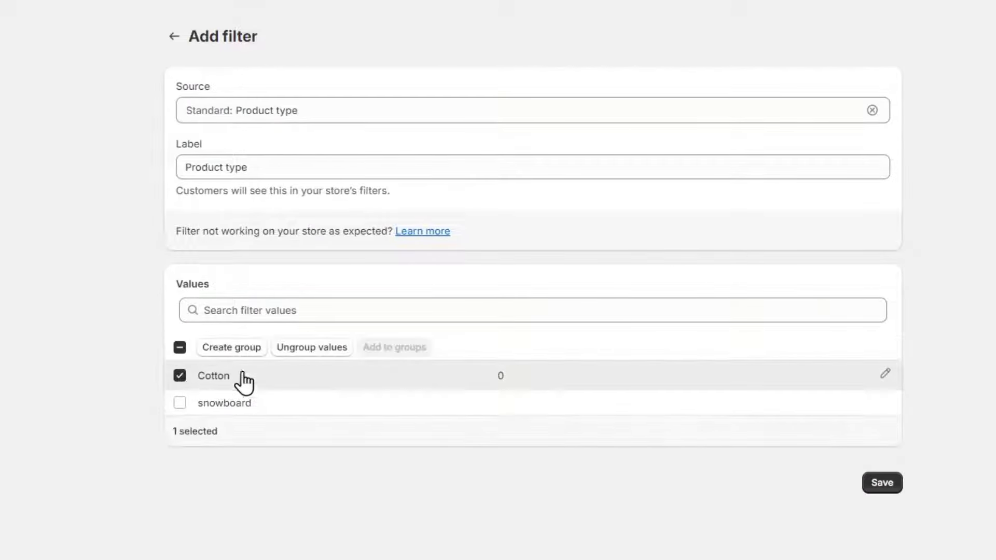
left_click(894, 483)
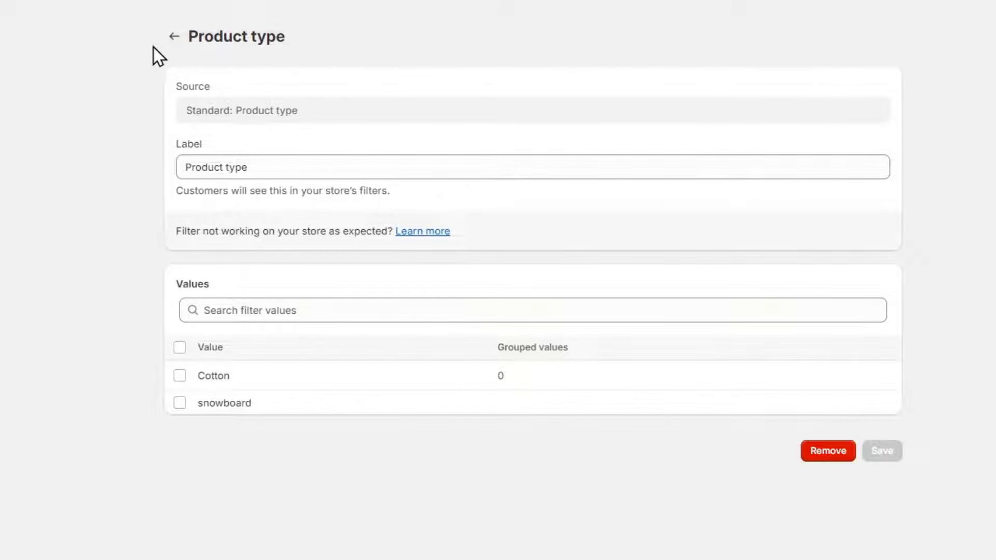
Preview the filters on the storefront and narrow products to the snowboard product type
left_click(173, 36)
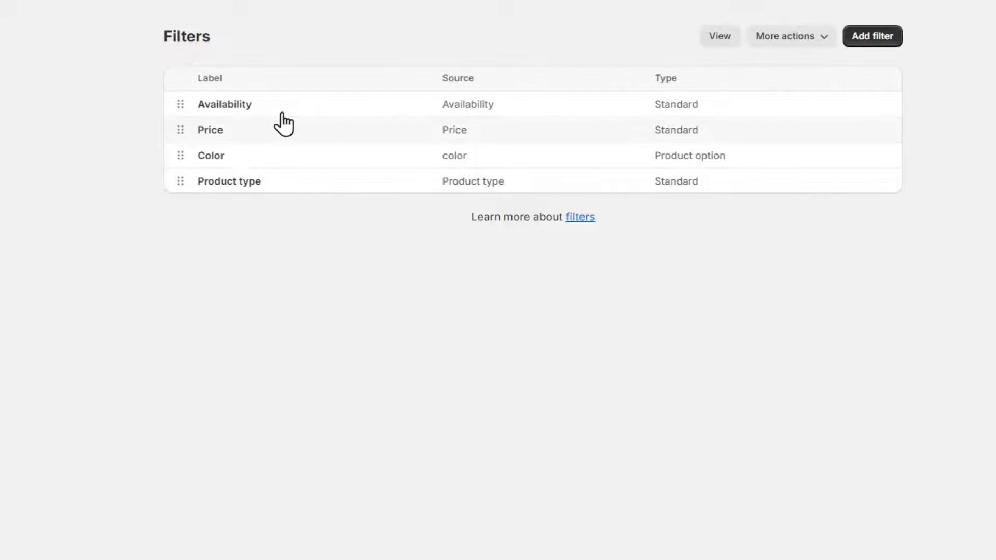
left_click(725, 40)
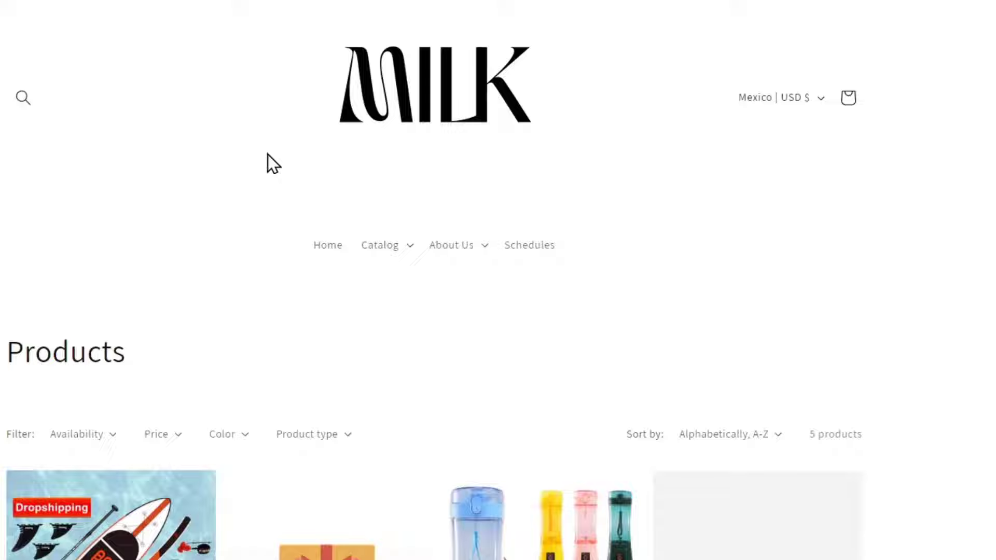
scroll(333, 183, "down", 5)
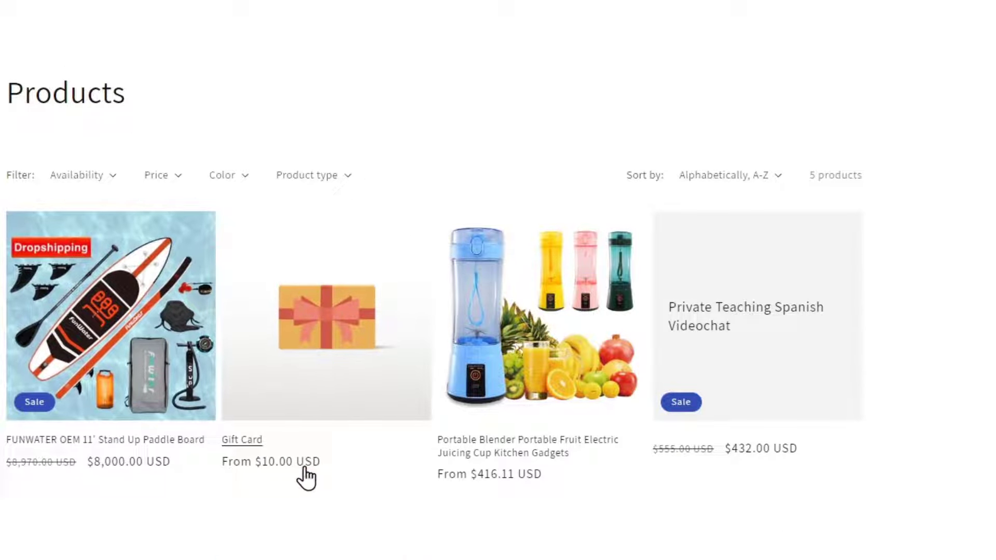
left_click(78, 175)
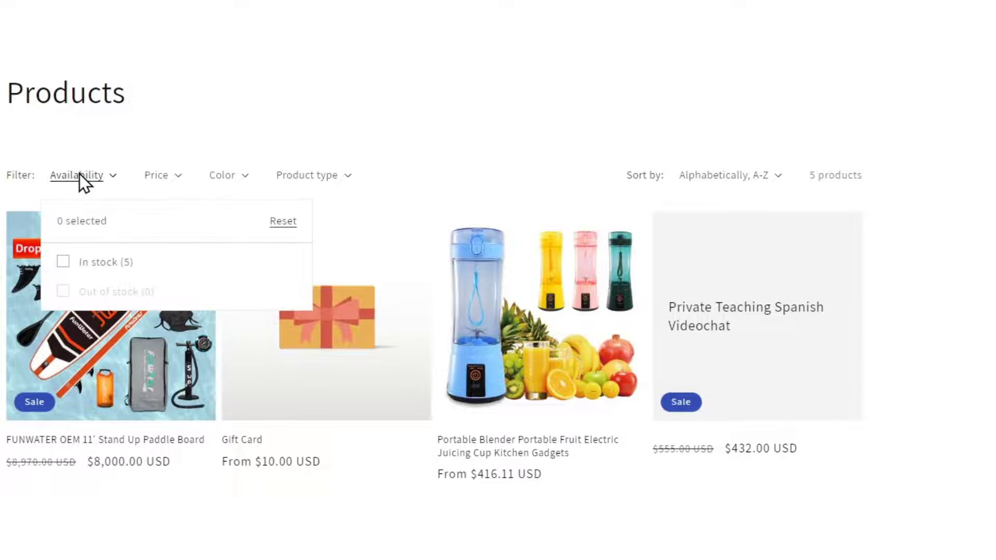
left_click(162, 174)
left_click(232, 175)
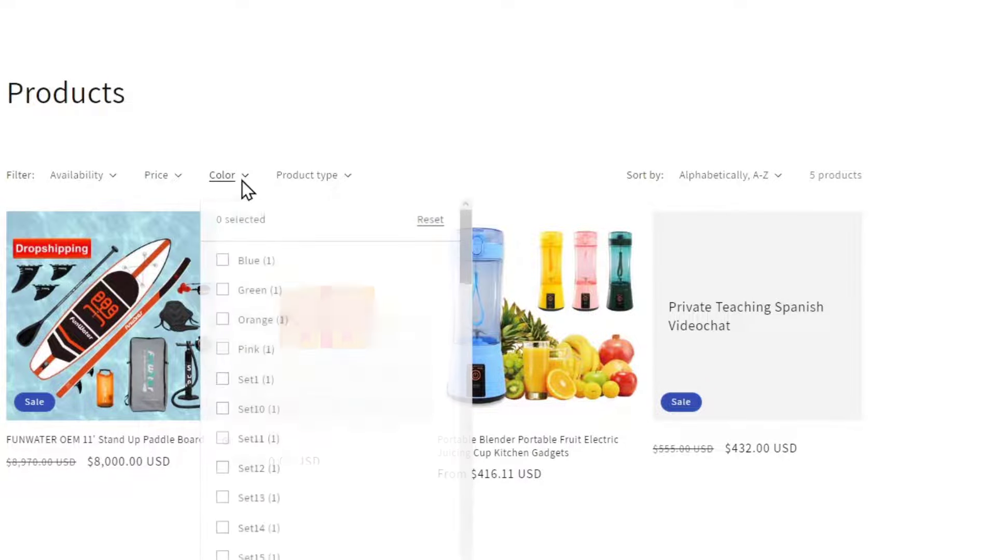
left_click(319, 179)
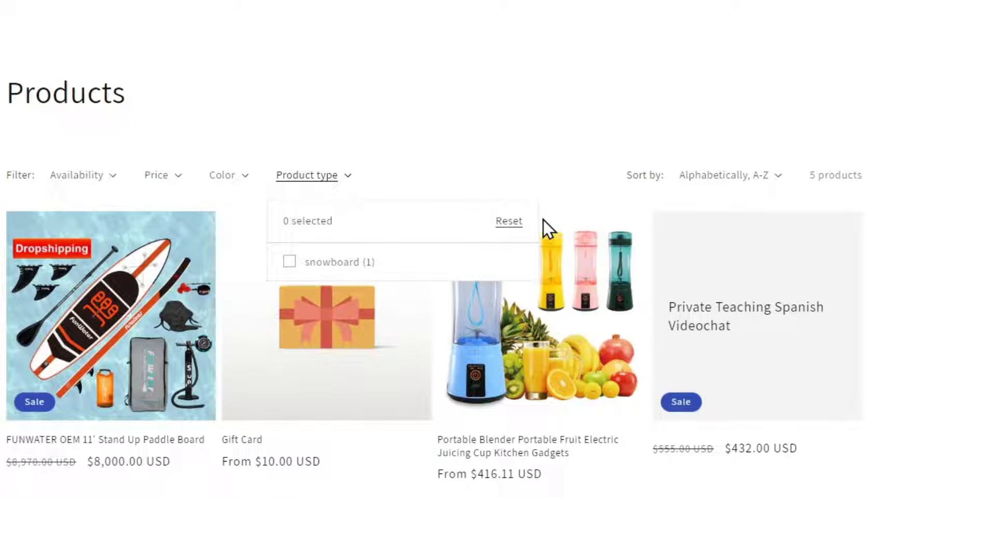
left_click(371, 266)
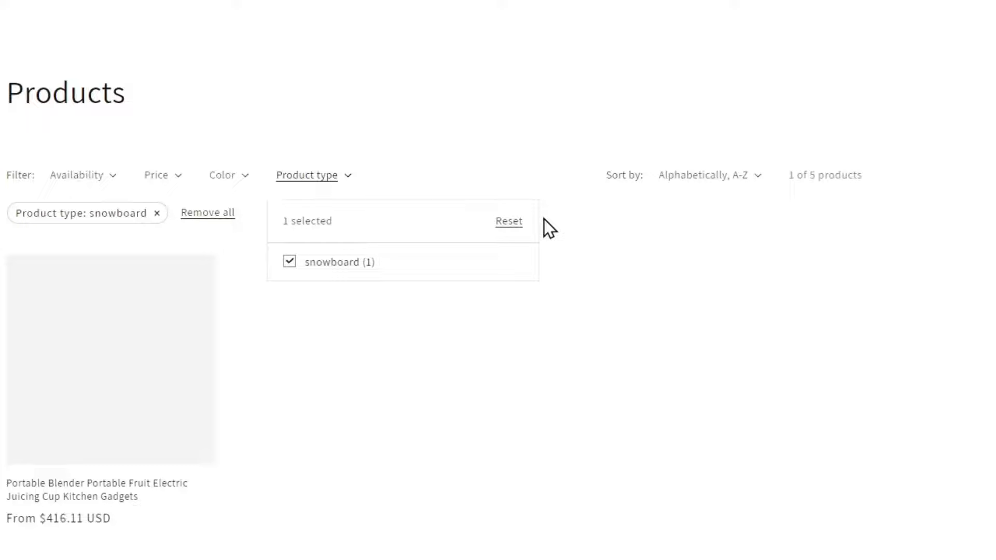
left_click(429, 352)
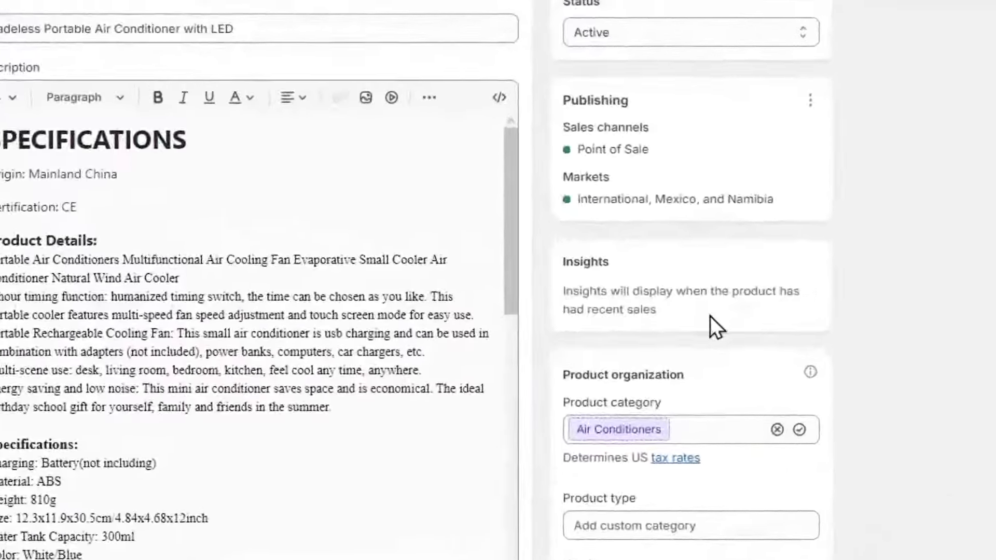
Review the air conditioner product's tags and collections
scroll(733, 321, "down", 4)
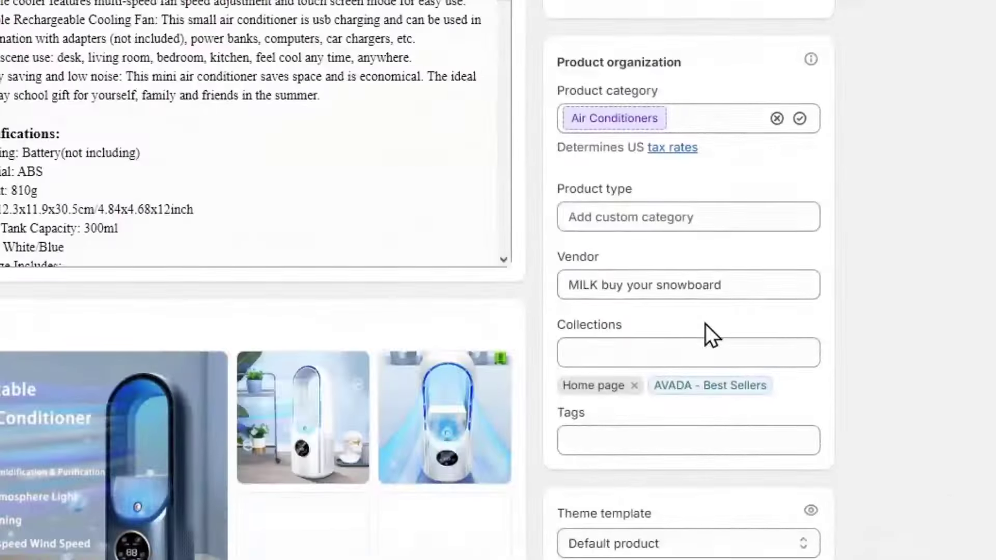
left_click(658, 438)
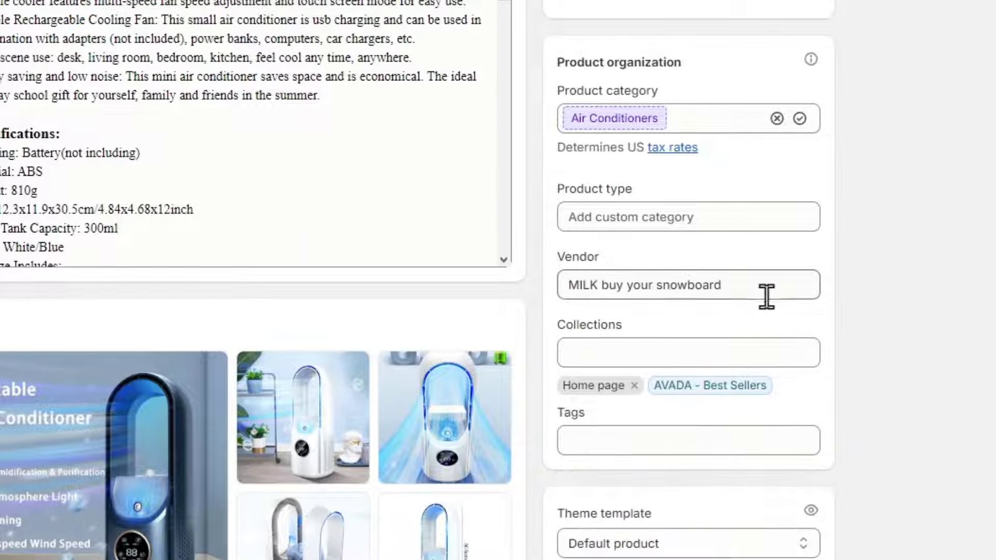
left_click(716, 354)
scroll(716, 467, "down", 5)
scroll(716, 475, "up", 5)
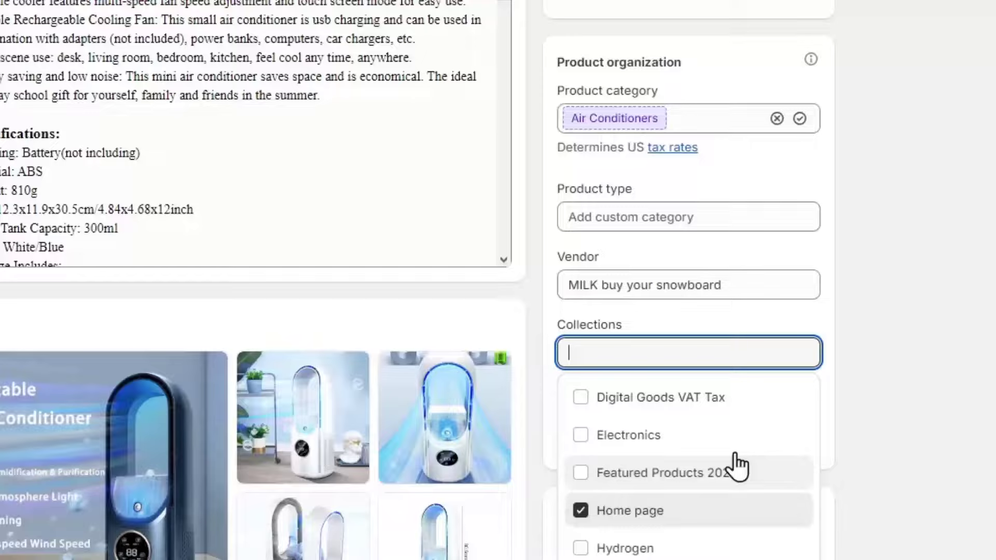
left_click(863, 262)
Set the air conditioner's Product type to 'Portable AIR'
left_click(745, 208)
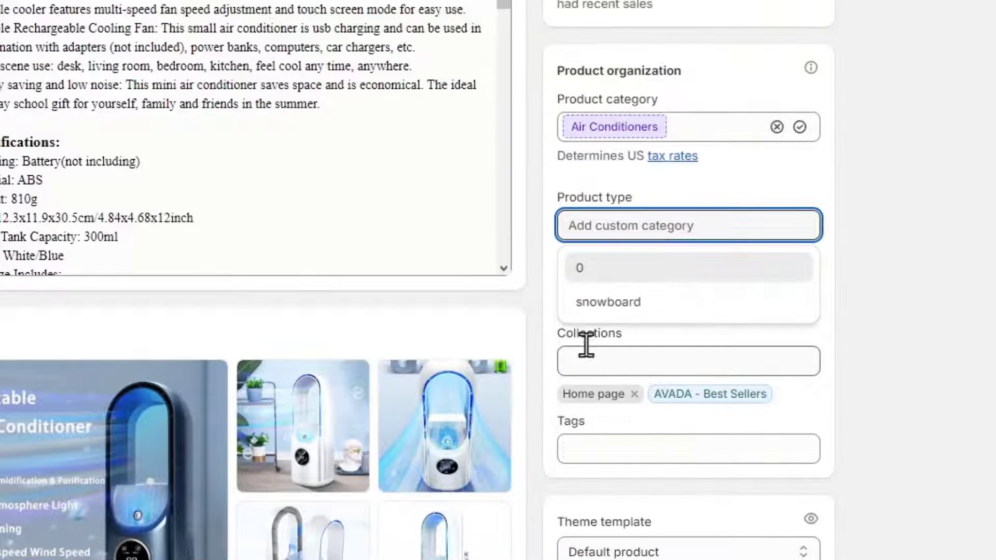
scroll(558, 358, "up", 5)
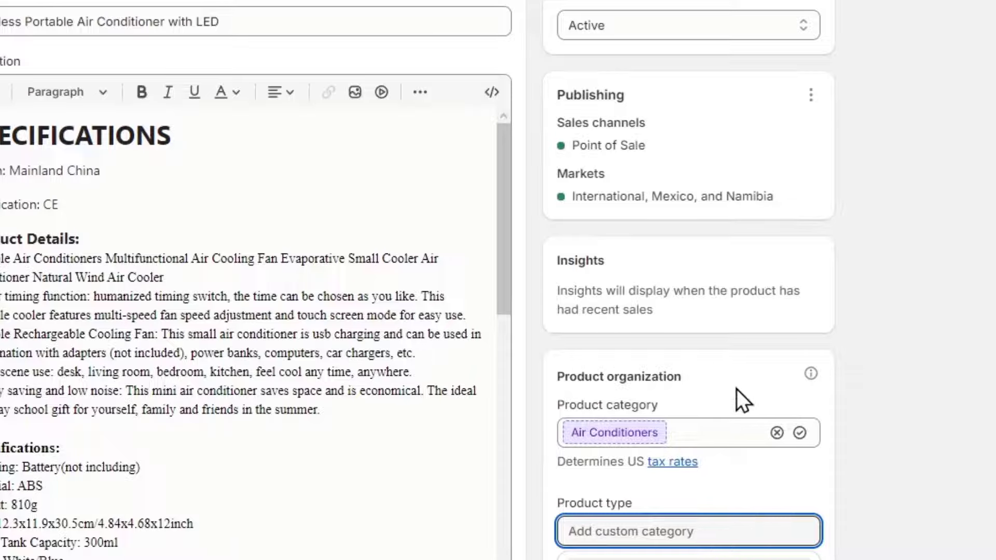
type("Portable AIR")
scroll(743, 399, "down", 5)
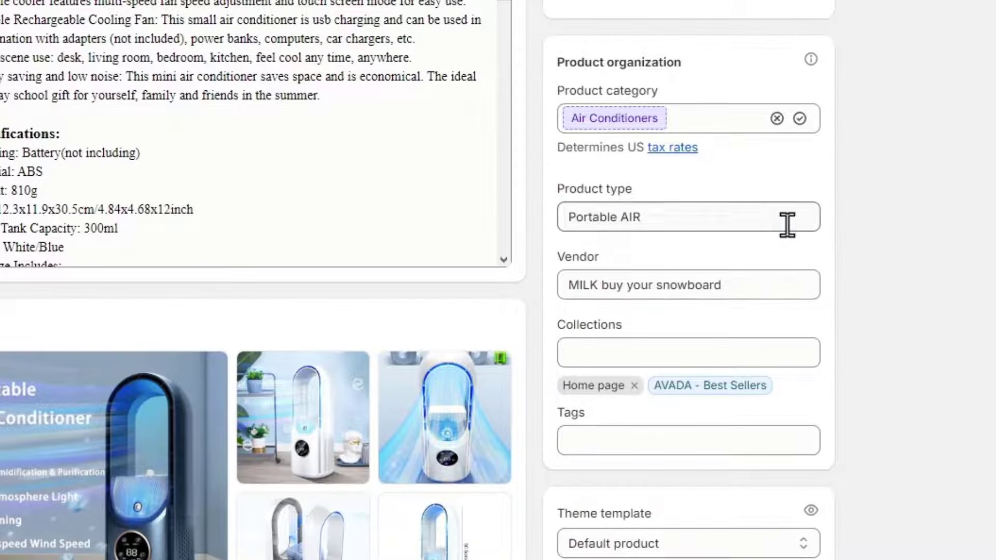
left_click(787, 224)
left_click(908, 232)
scroll(683, 160, "up", 5)
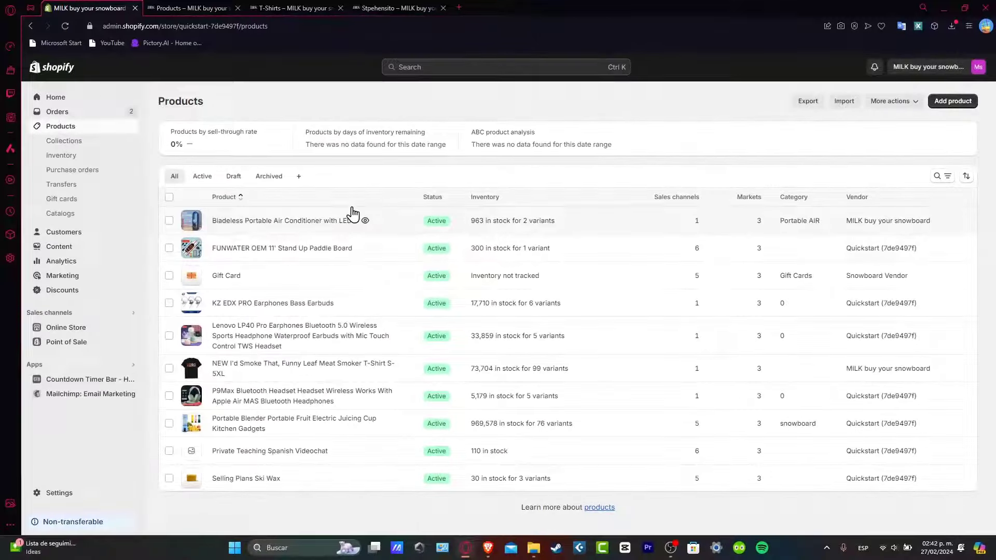
Set the FUNWATER paddle board's Product type to Portable AIR and save it
left_click(333, 249)
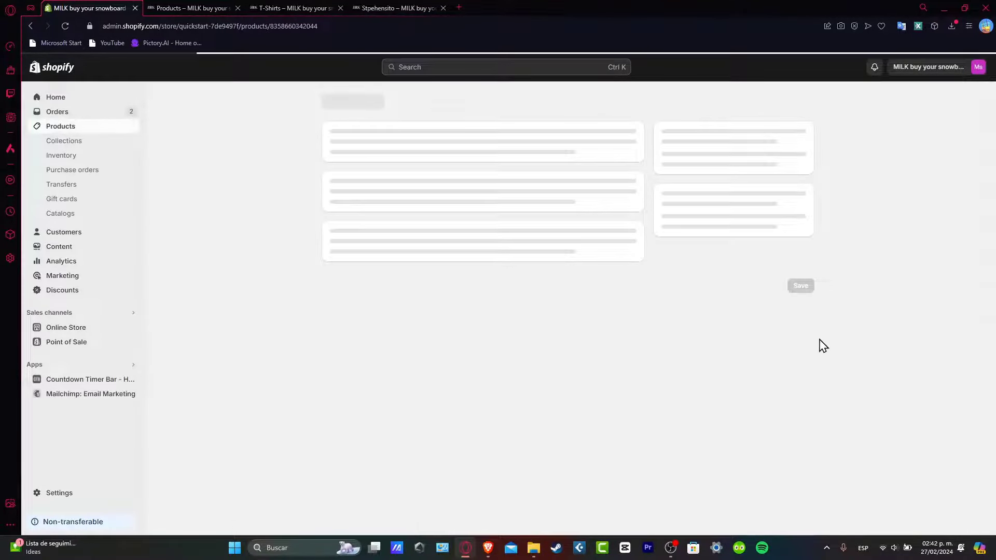
scroll(750, 364, "down", 3)
left_click(732, 295)
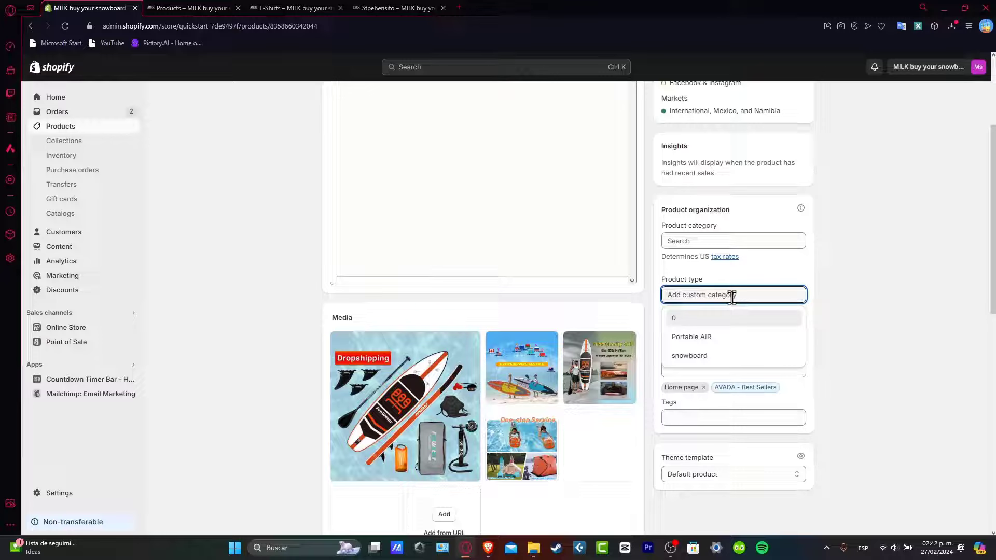
left_click(720, 338)
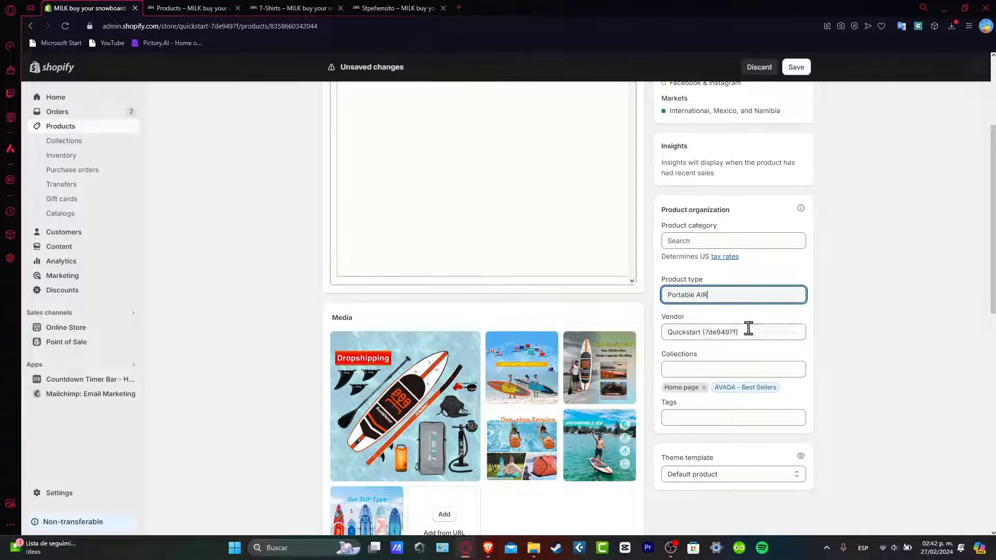
left_click(796, 67)
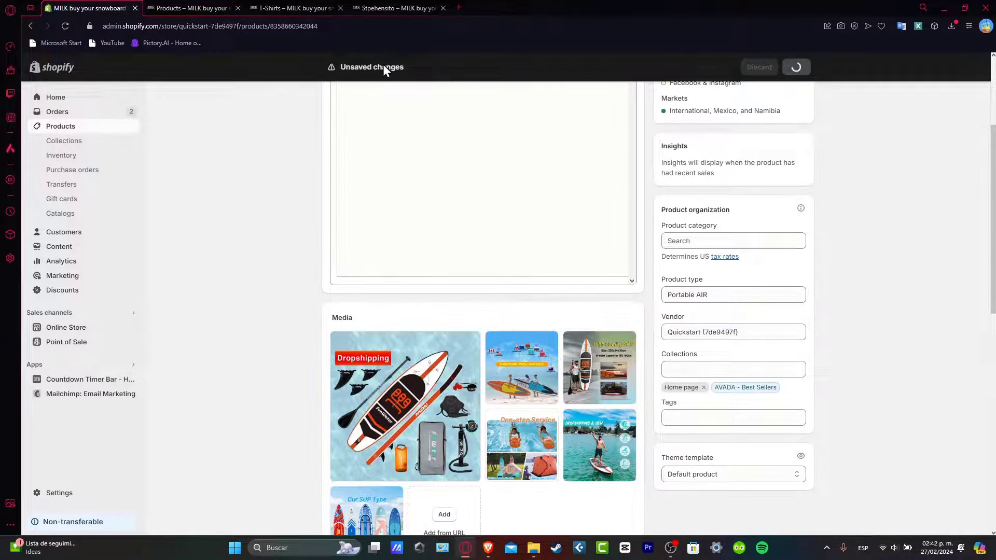
View the Product type filter details in Search & Discovery, then switch to the storefront Products page
left_click_drag(77, 329, 111, 363)
left_click(98, 364)
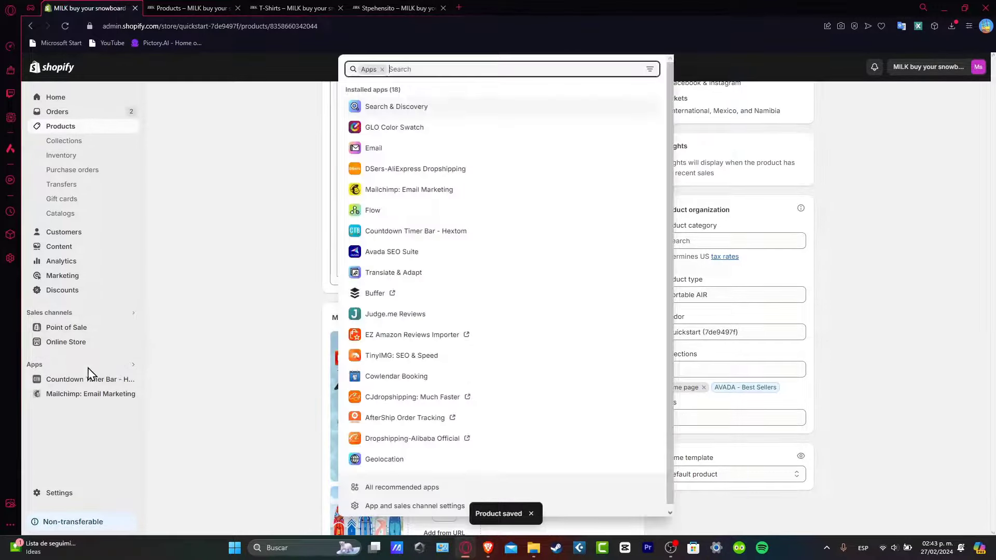
left_click(426, 113)
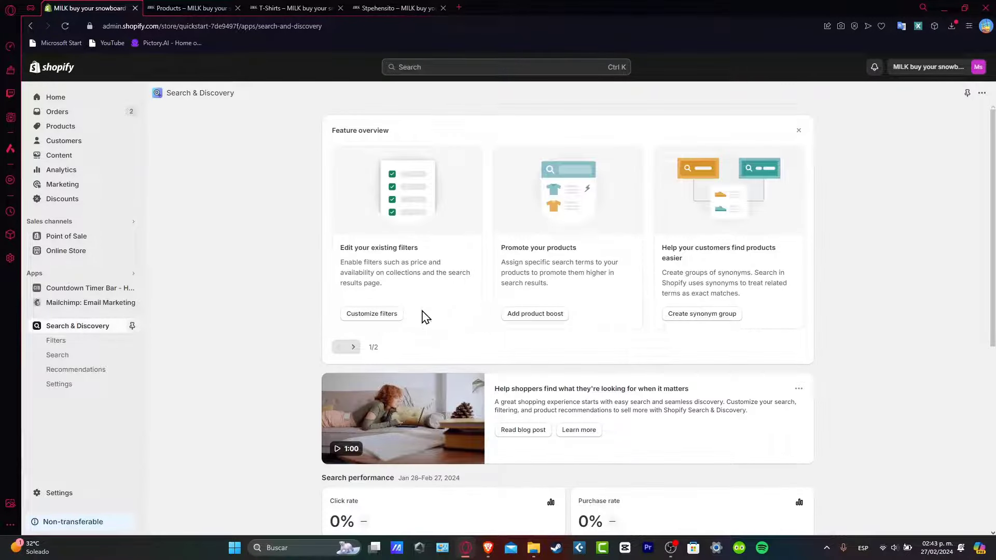
left_click(390, 314)
left_click(415, 222)
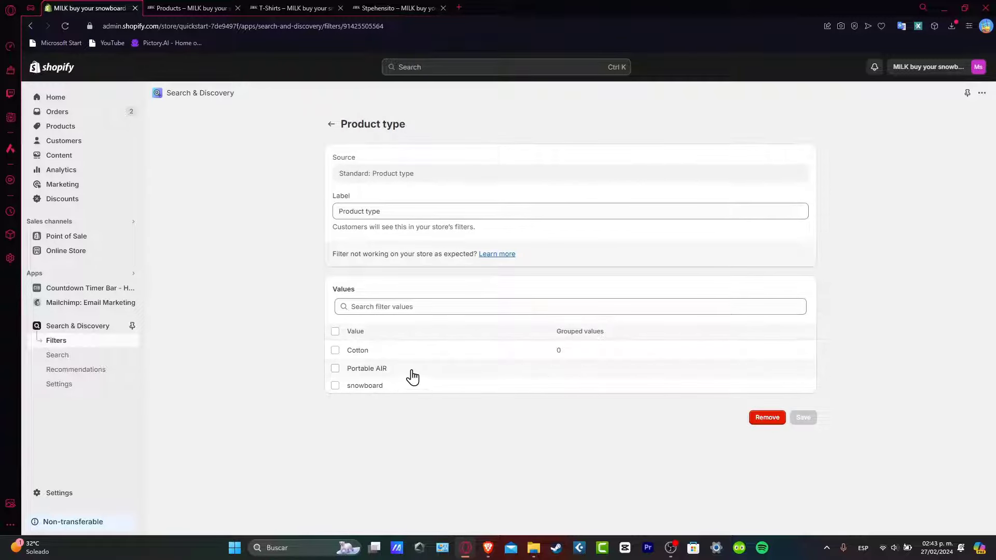
left_click(197, 8)
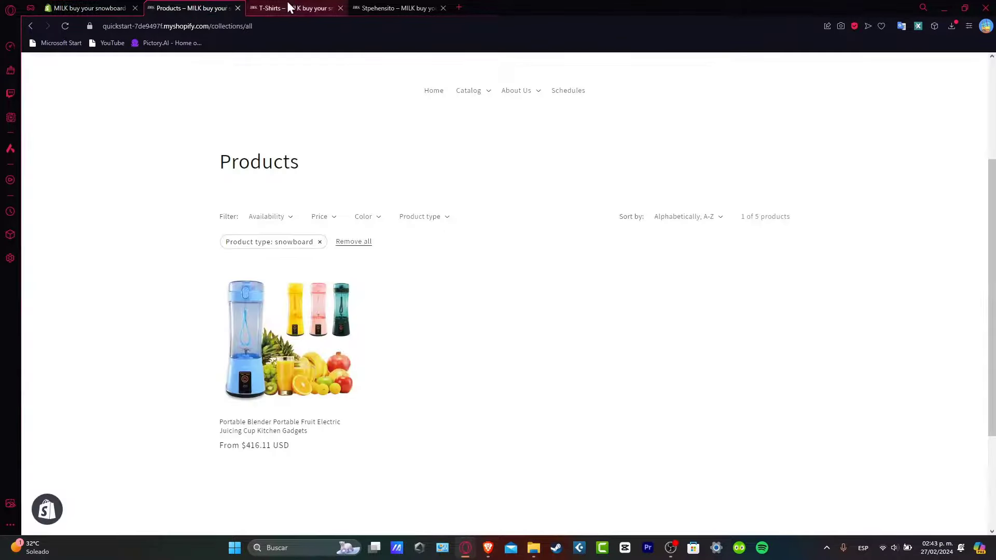
Switch the storefront Product type filter from snowboard to Portable AIR, then return to the admin
left_click(66, 27)
left_click(420, 216)
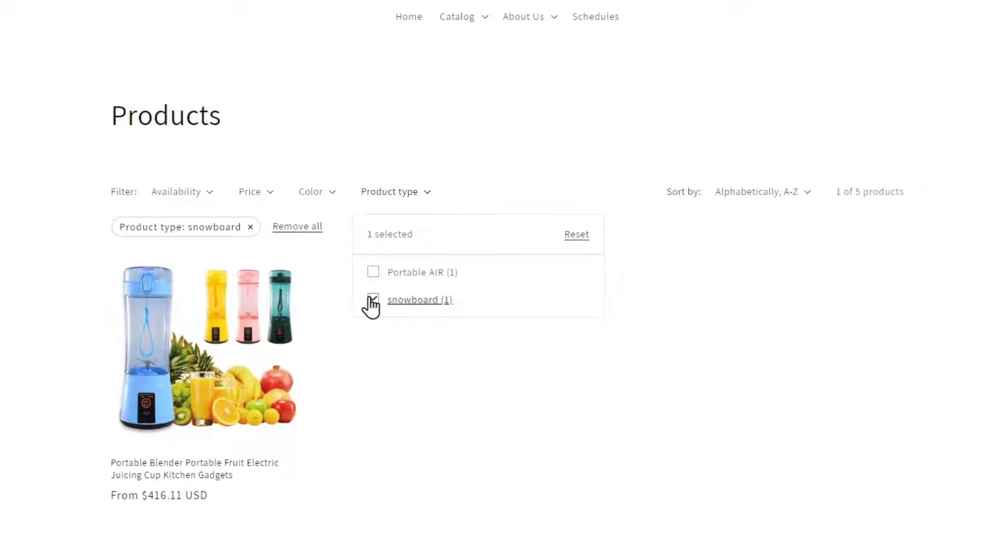
left_click(373, 299)
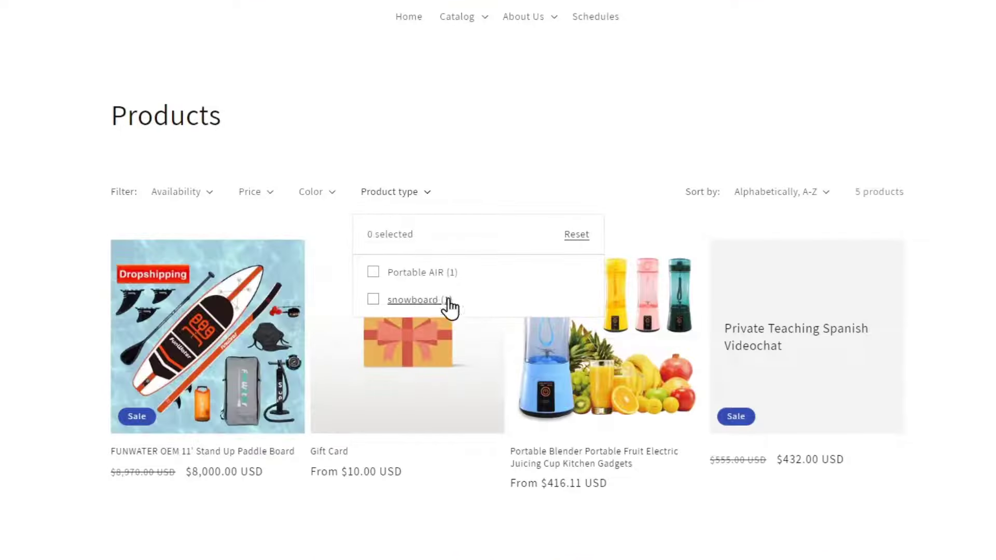
left_click(374, 273)
left_click(548, 137)
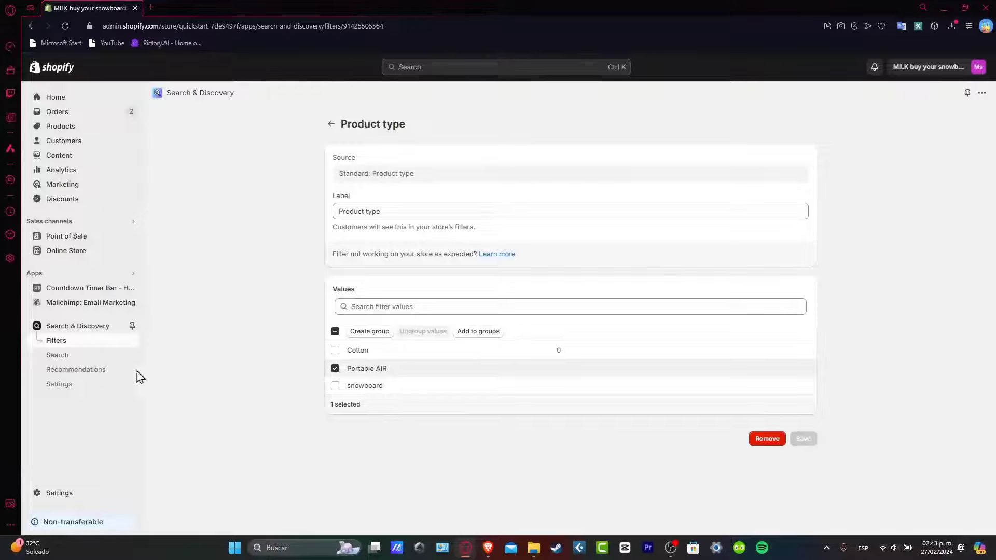
Search the Shopify App Store for 'filter' apps from the admin search bar
left_click(52, 277)
type("f")
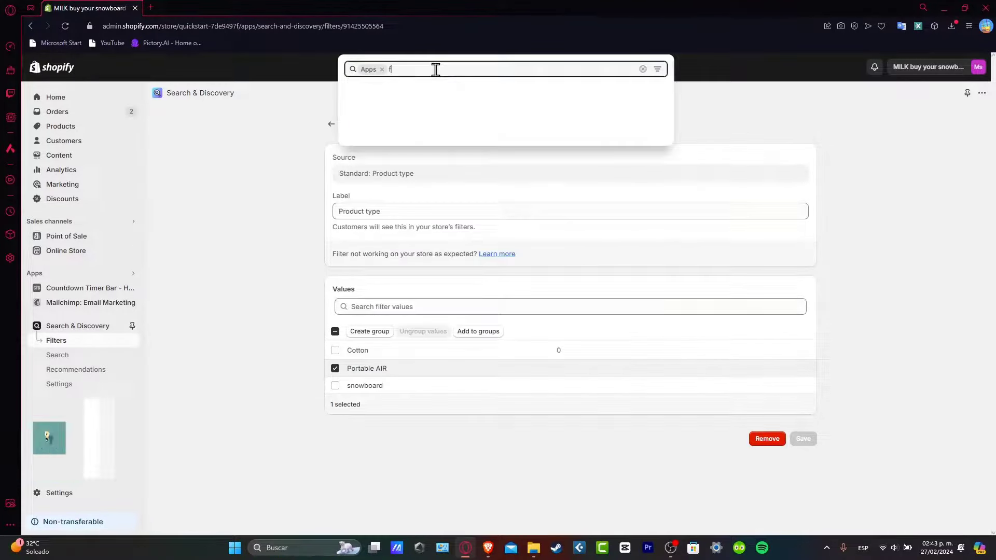
type("ilter")
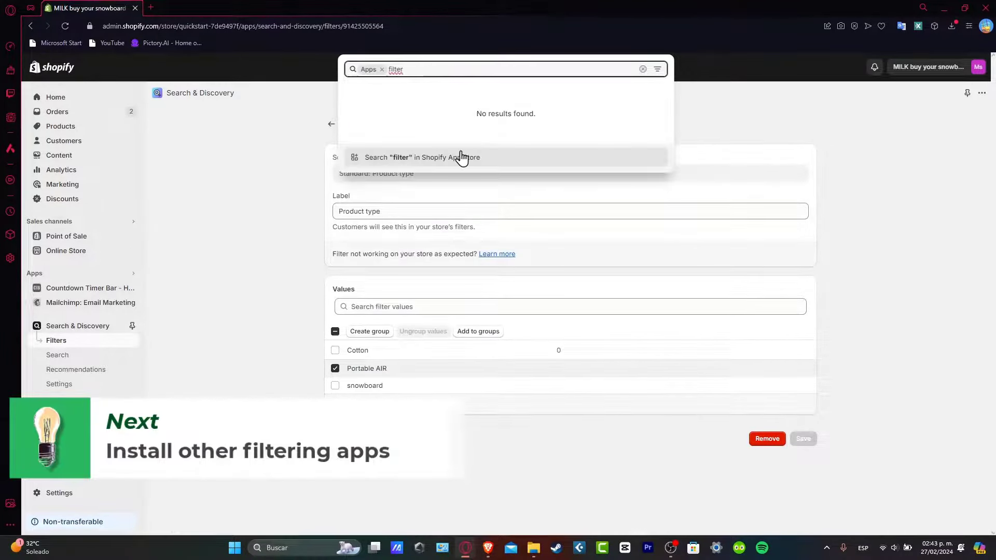
left_click(462, 157)
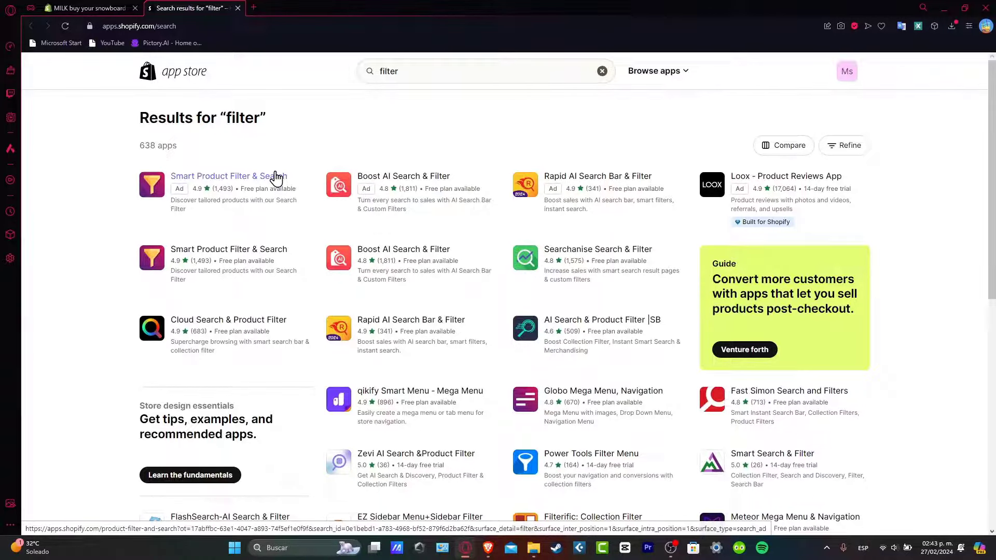
Compare Smart Product Filter & Search's free plan with the Searchanise Search & Filter listing
left_click(255, 184)
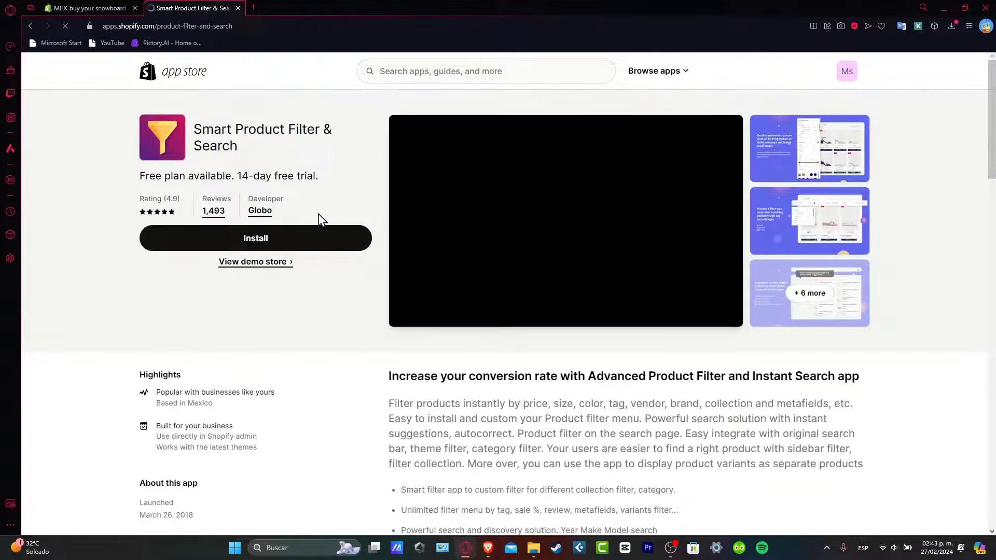
left_click_drag(171, 177, 241, 177)
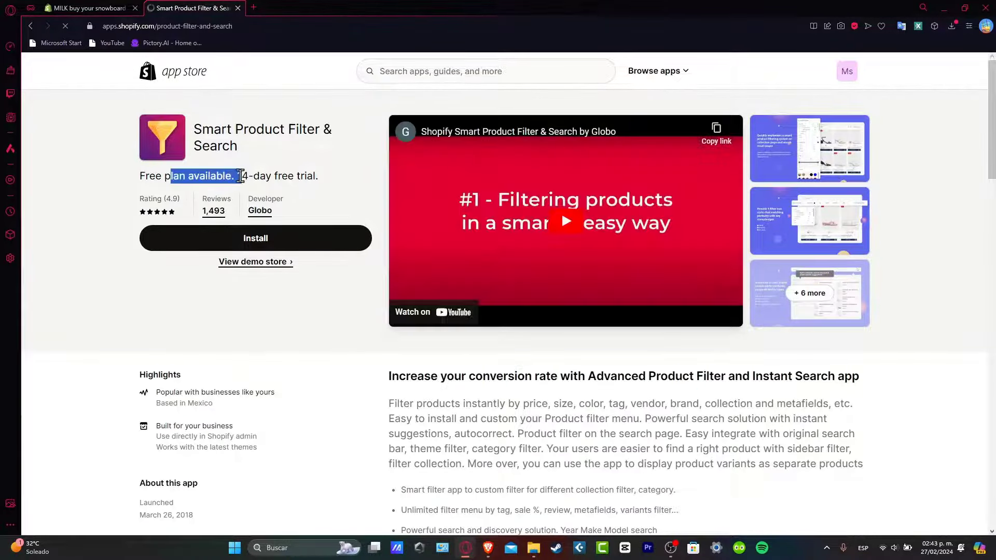
left_click(34, 26)
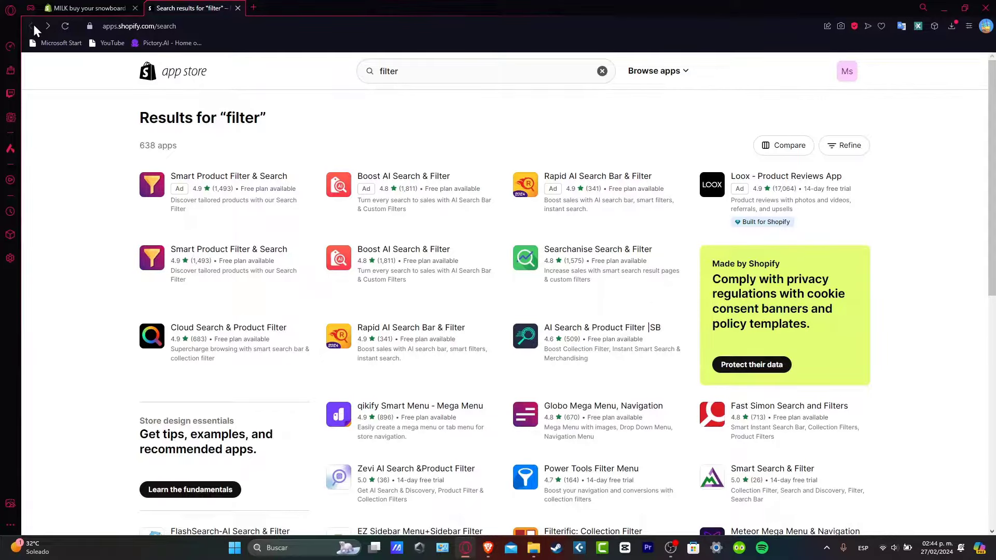
left_click(598, 250)
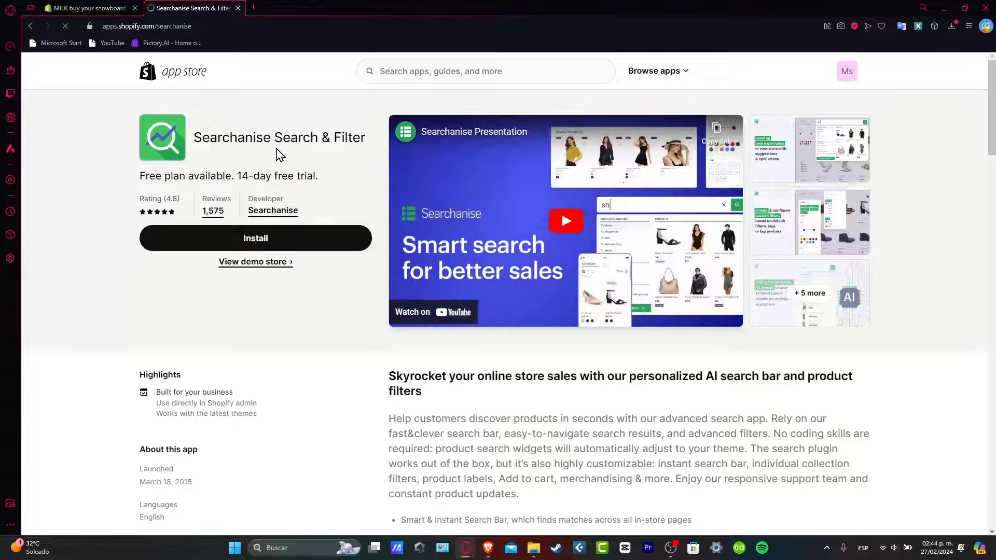
left_click(463, 71)
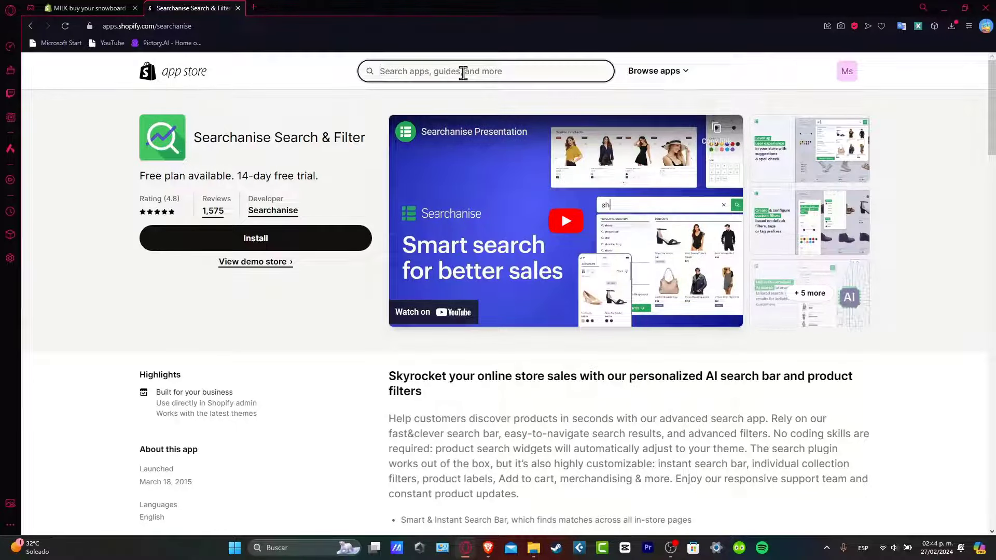
Search the App Store for 'shopify', skim the results, and go back to the admin
type("shopify")
key("Return")
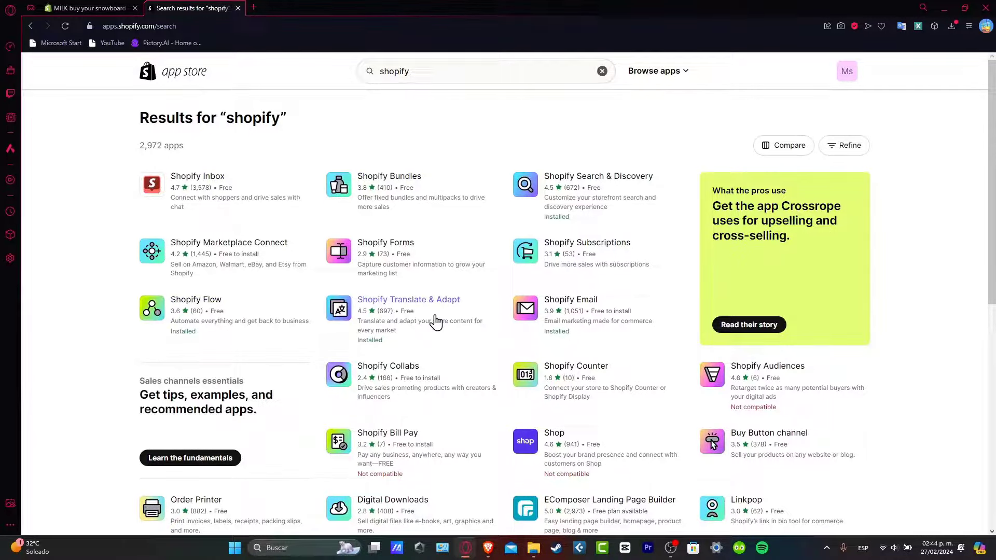
scroll(399, 291, "down", 6)
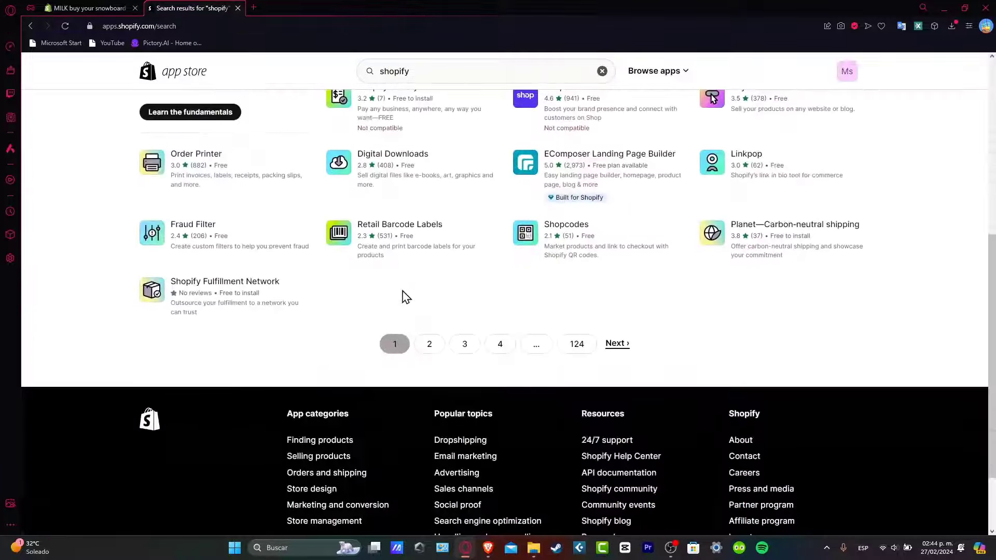
scroll(405, 299, "up", 3)
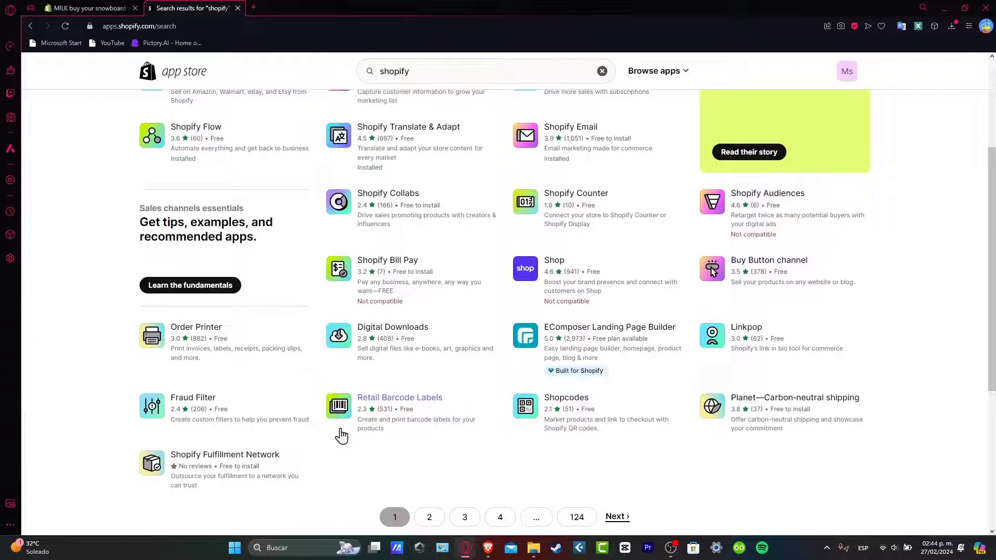
left_click(88, 8)
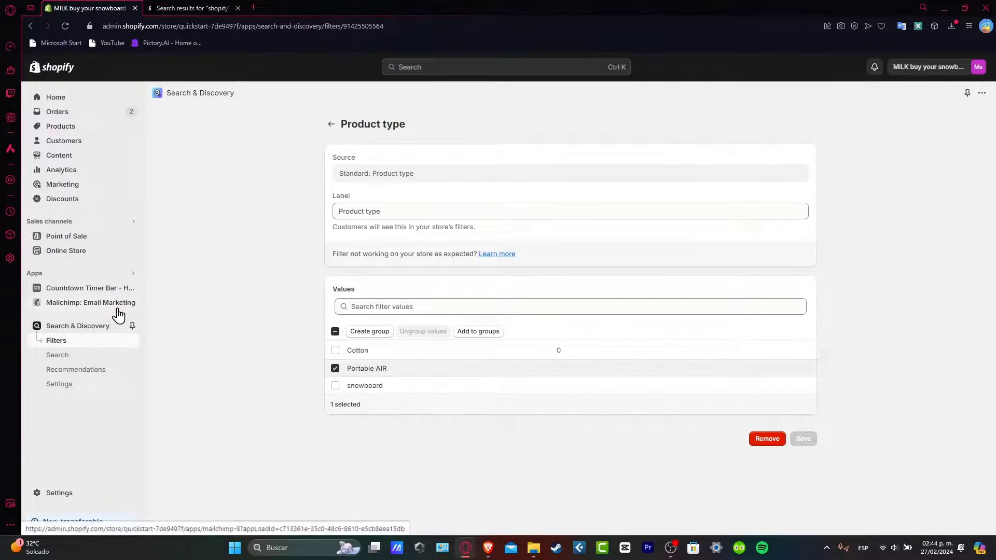
Open the live MILK storefront and view the empty Snowboards collection
left_click(133, 252)
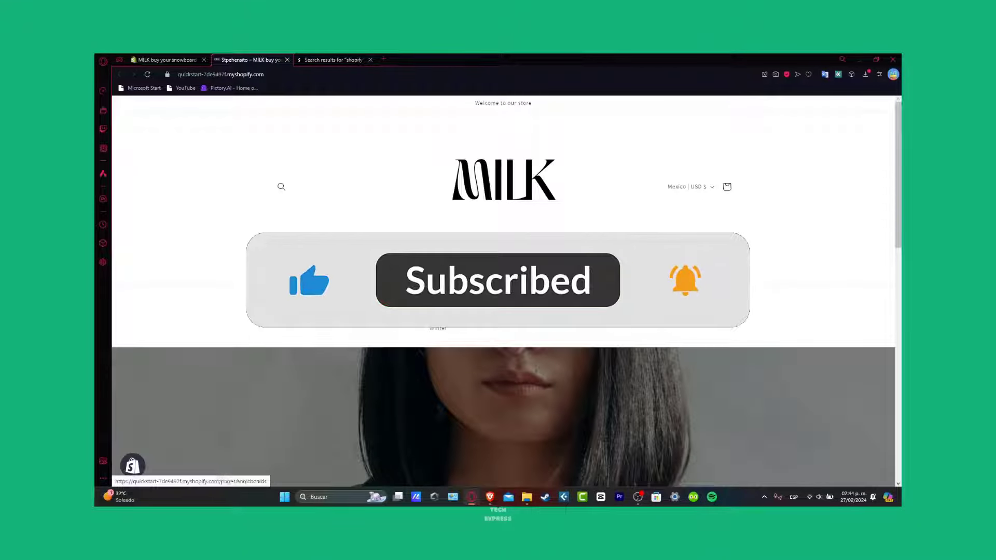
left_click(475, 343)
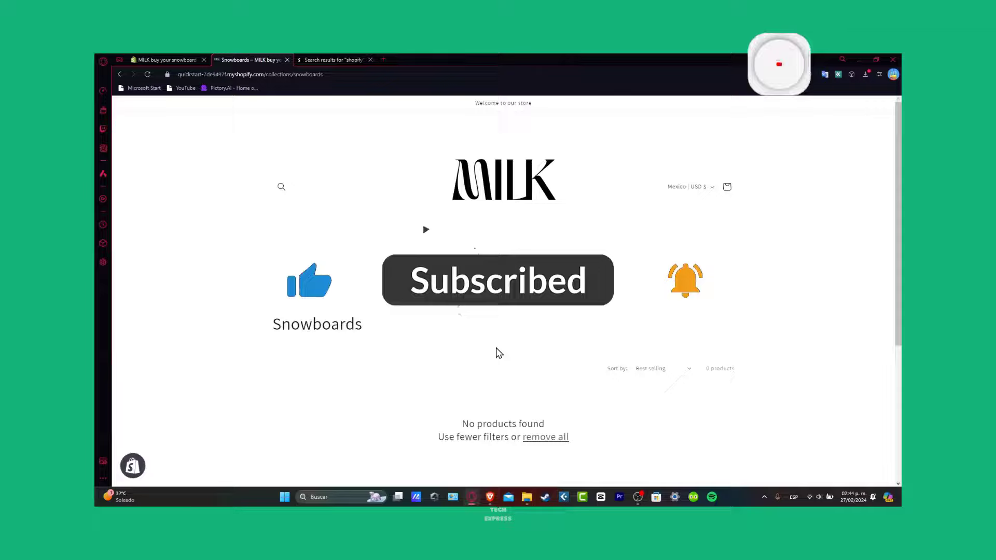
scroll(586, 373, "down", 3)
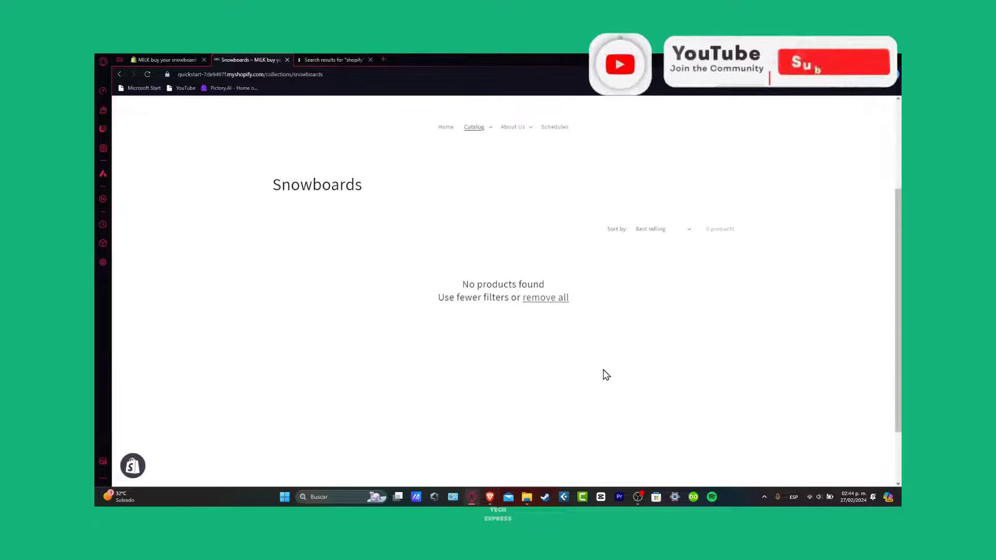
Go through the Catalog menu to the Automated Collection showing two products
left_click(482, 127)
left_click(440, 189)
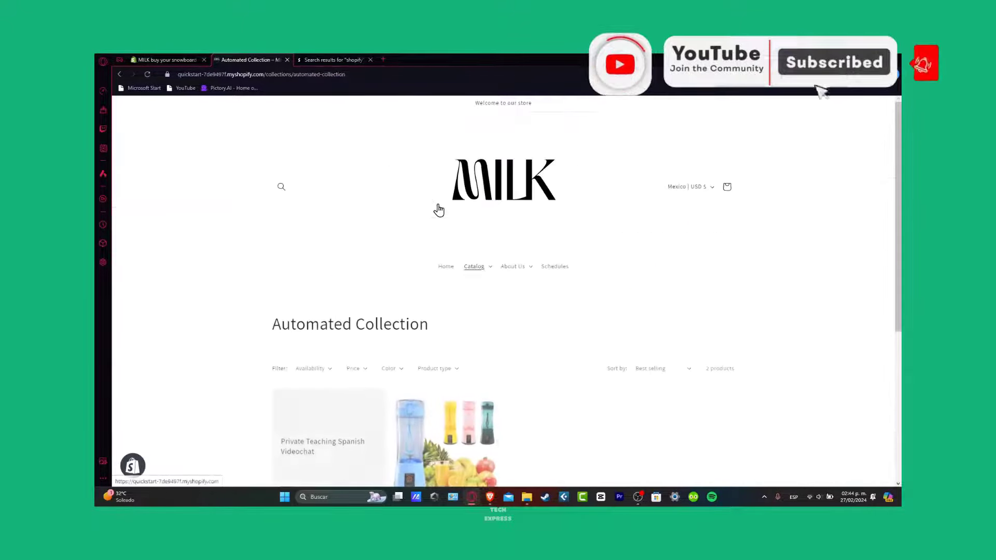
scroll(556, 260, "down", 5)
scroll(487, 210, "up", 2)
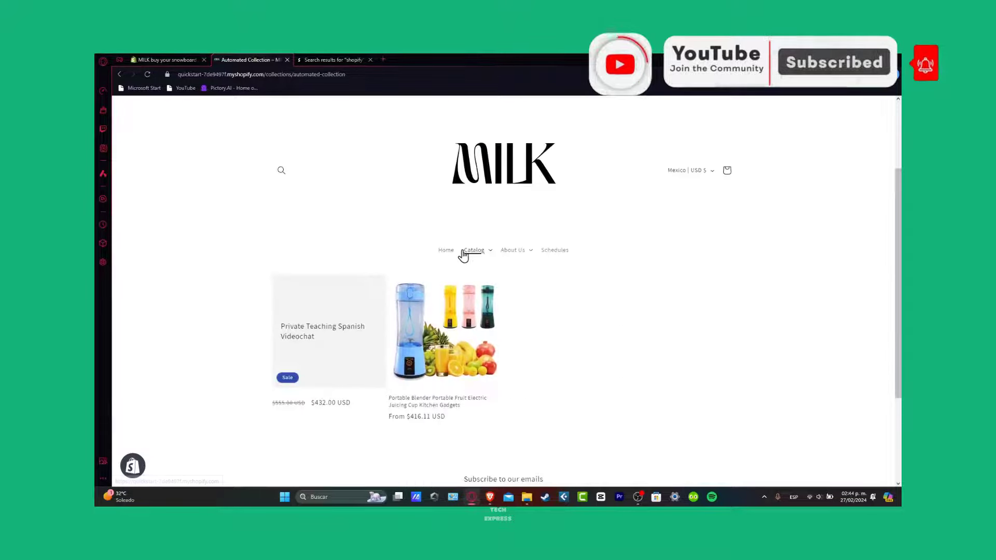